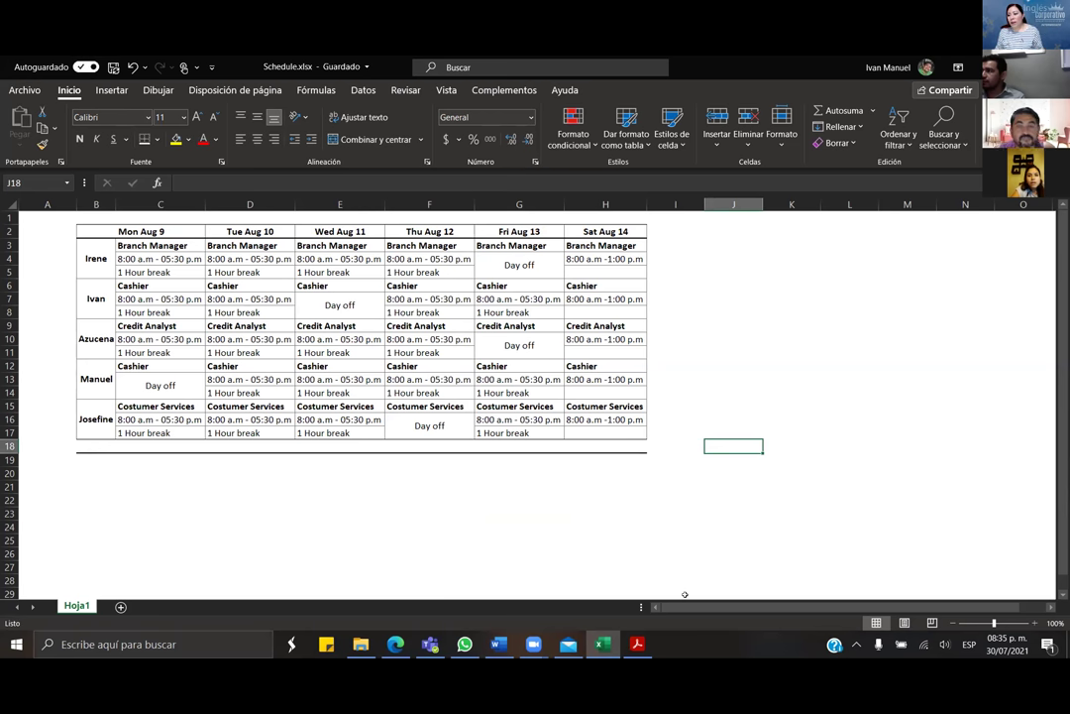
left_click(488, 527)
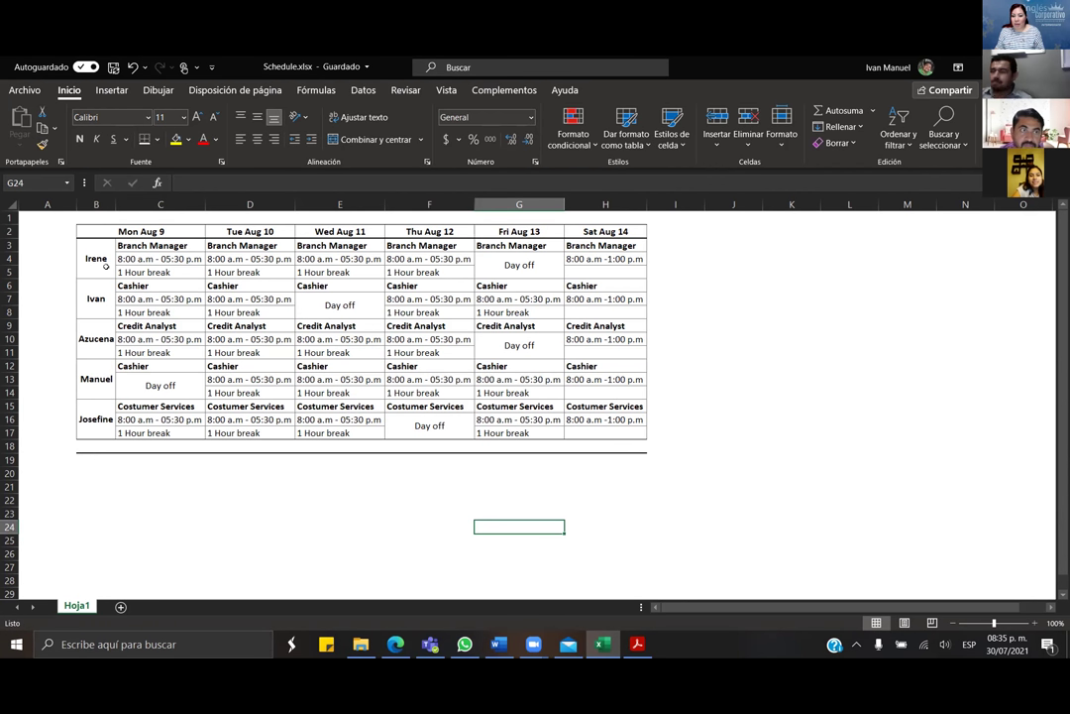
left_click_drag(103, 229, 707, 413)
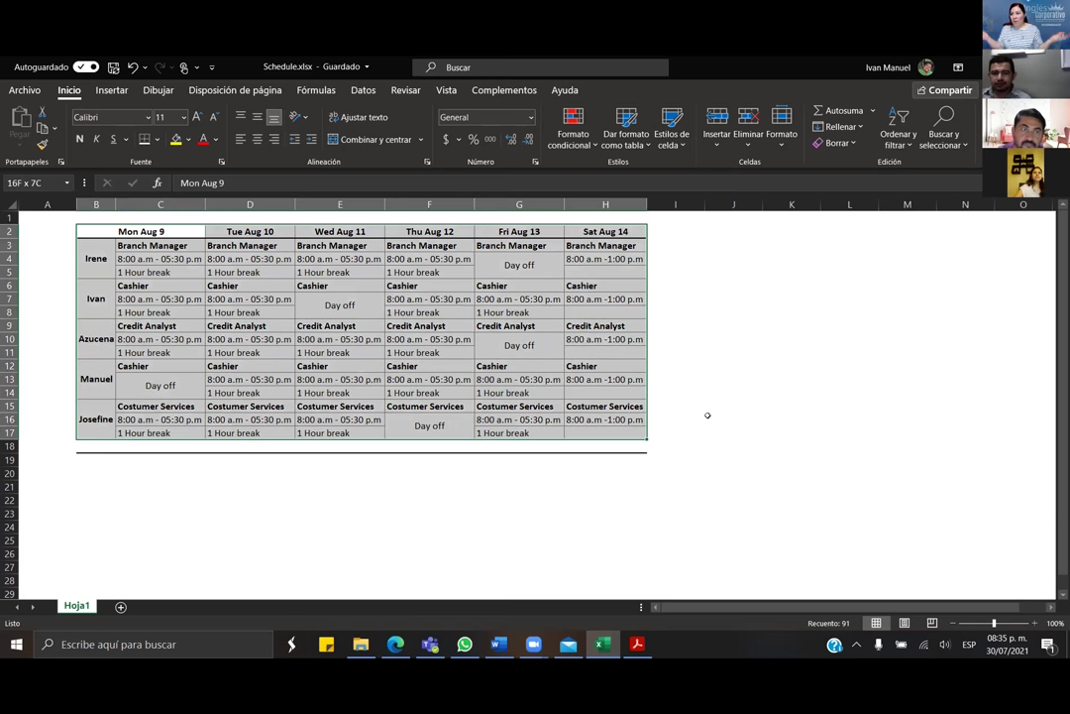
left_click(733, 418)
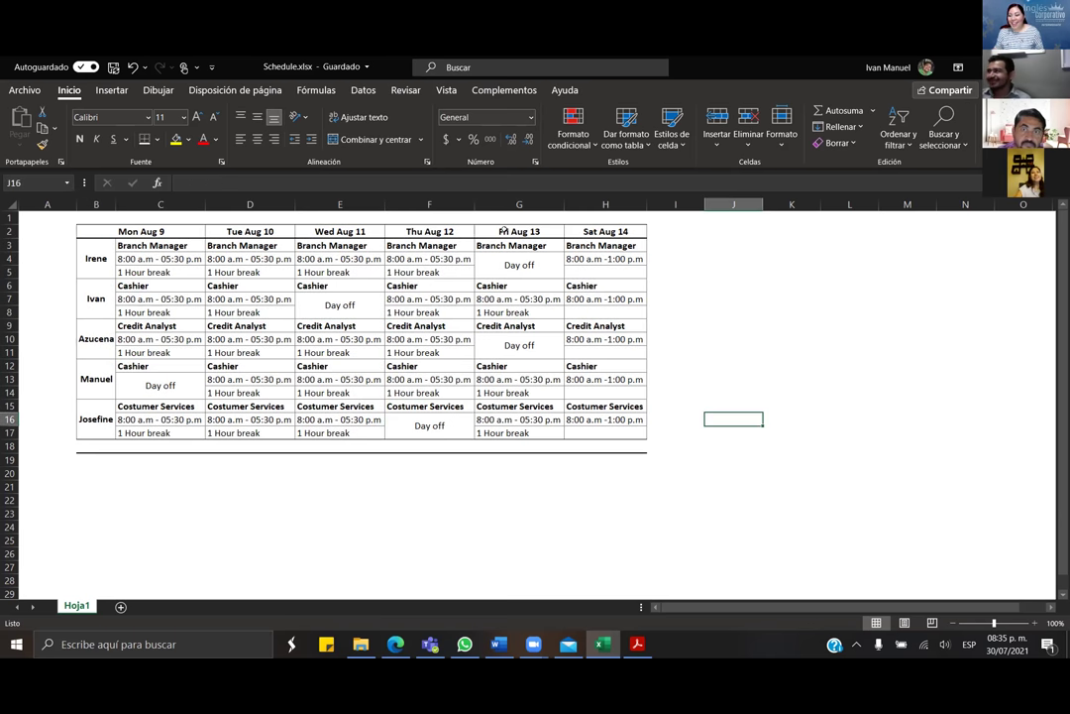
Step: Fill the weekday header cells B2:H2 with light blue from the theme colors
left_click_drag(129, 231, 625, 231)
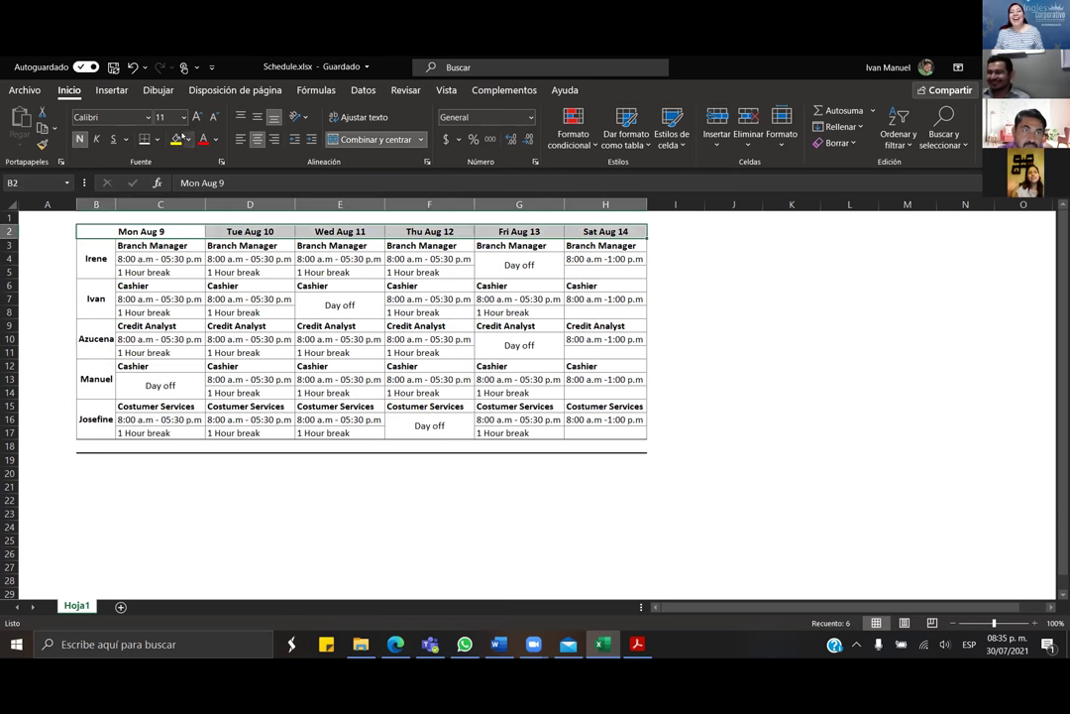
left_click(187, 140)
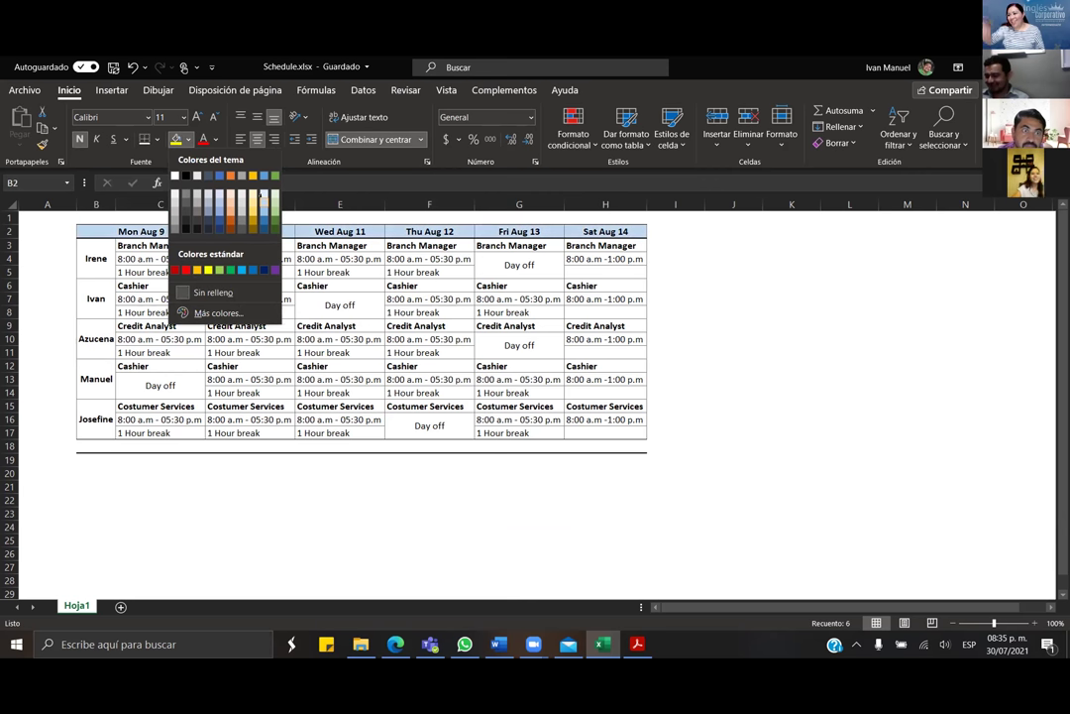
left_click(261, 195)
left_click(429, 380)
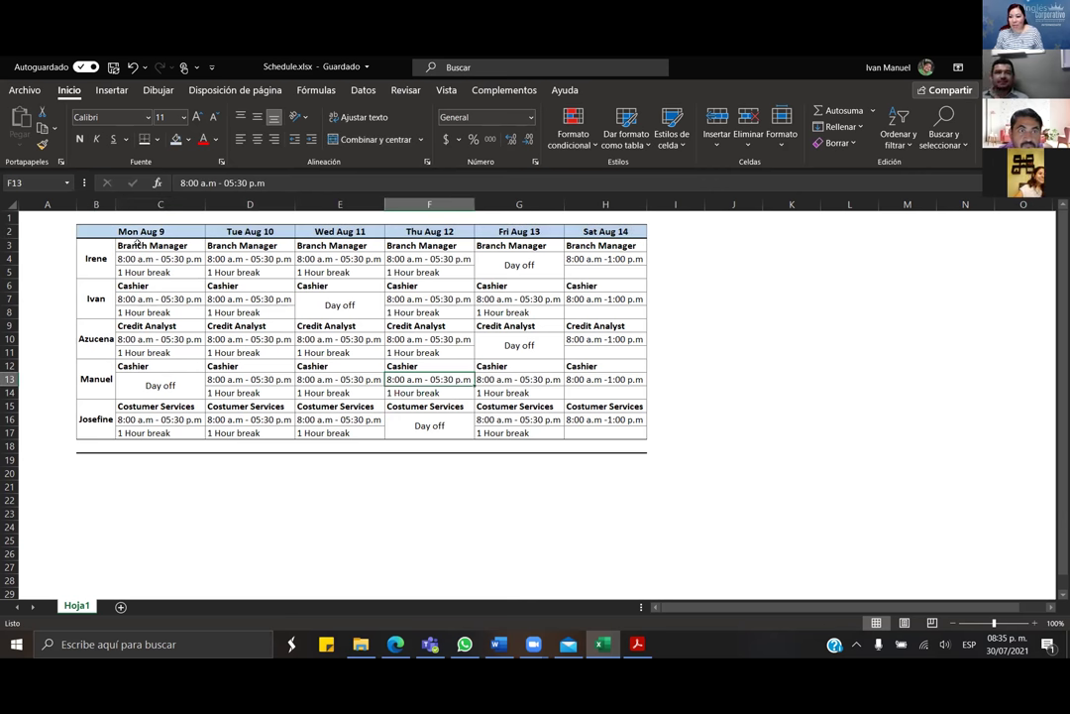
Step: Shade the Branch Manager cells C3:H3 with the palest blue theme color
left_click_drag(145, 245, 600, 246)
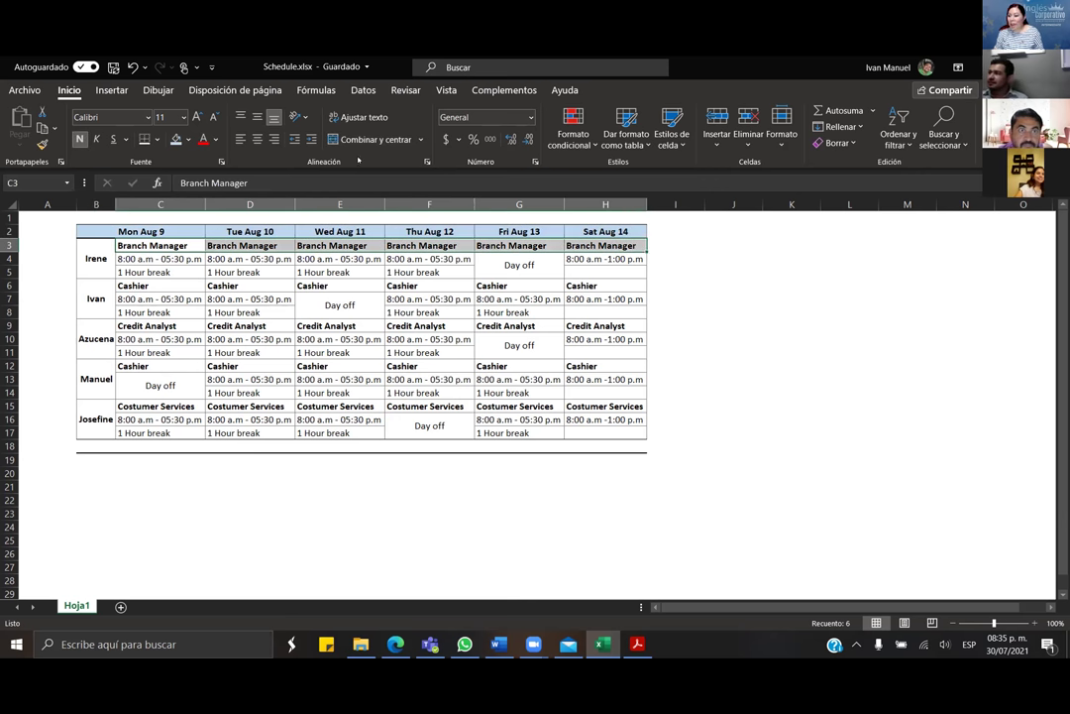
left_click(187, 140)
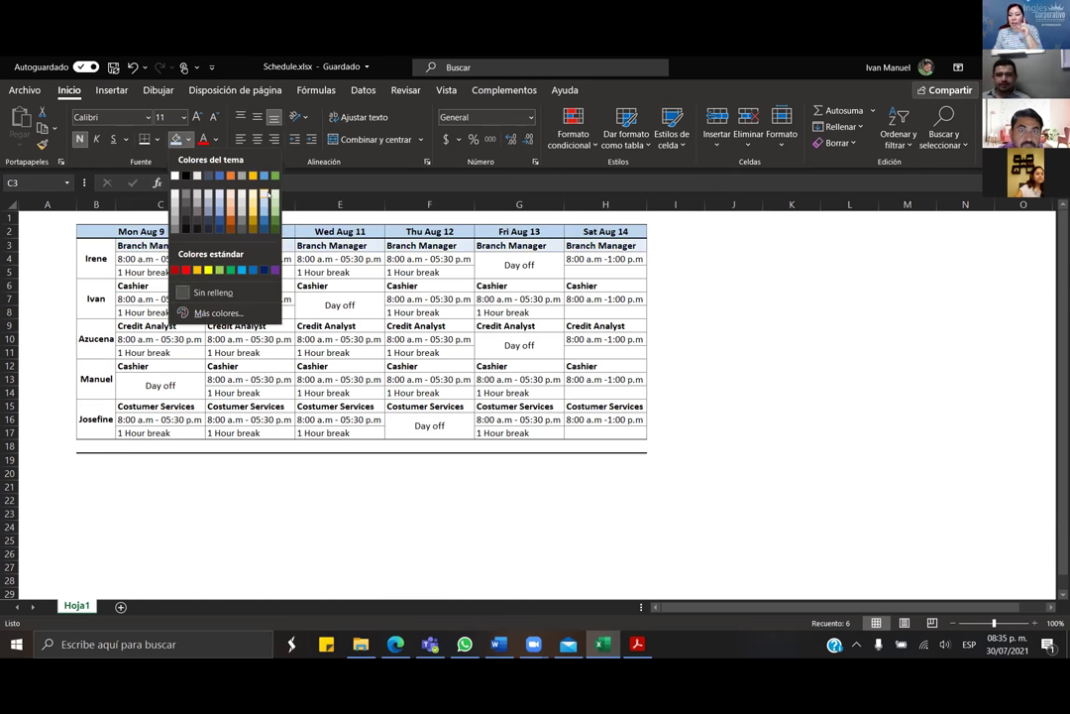
key("Escape")
Step: Shade the first row of Cashier cells, C6:H6, with a pale blue theme color
left_click_drag(128, 285, 607, 285)
left_click(188, 139)
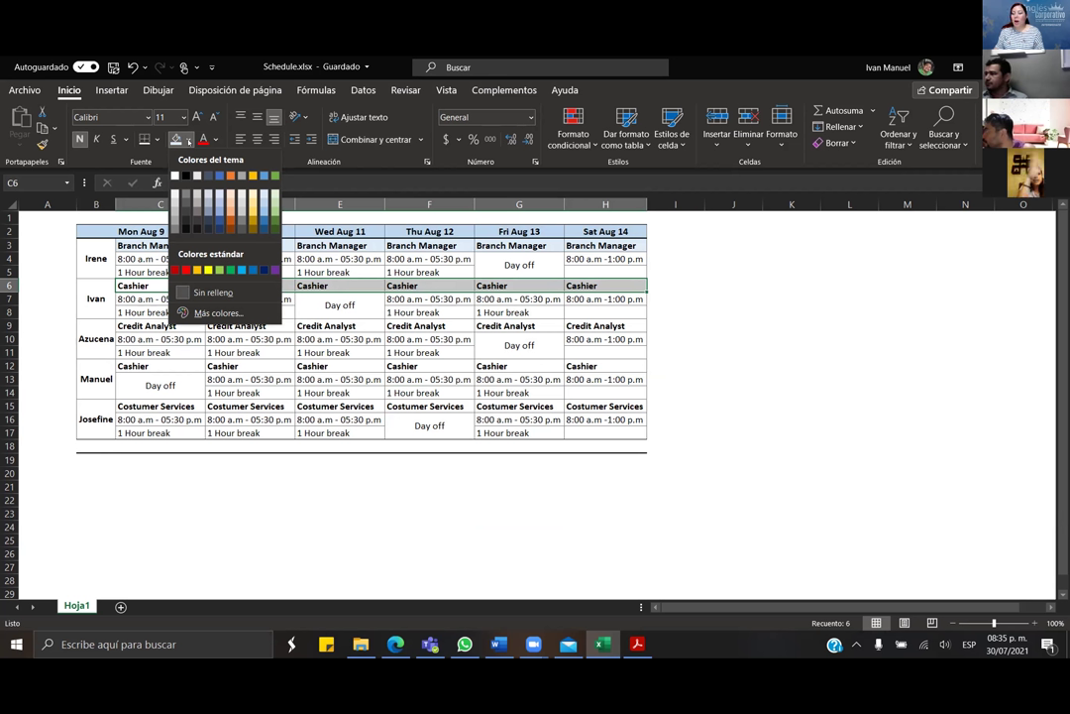
left_click(219, 201)
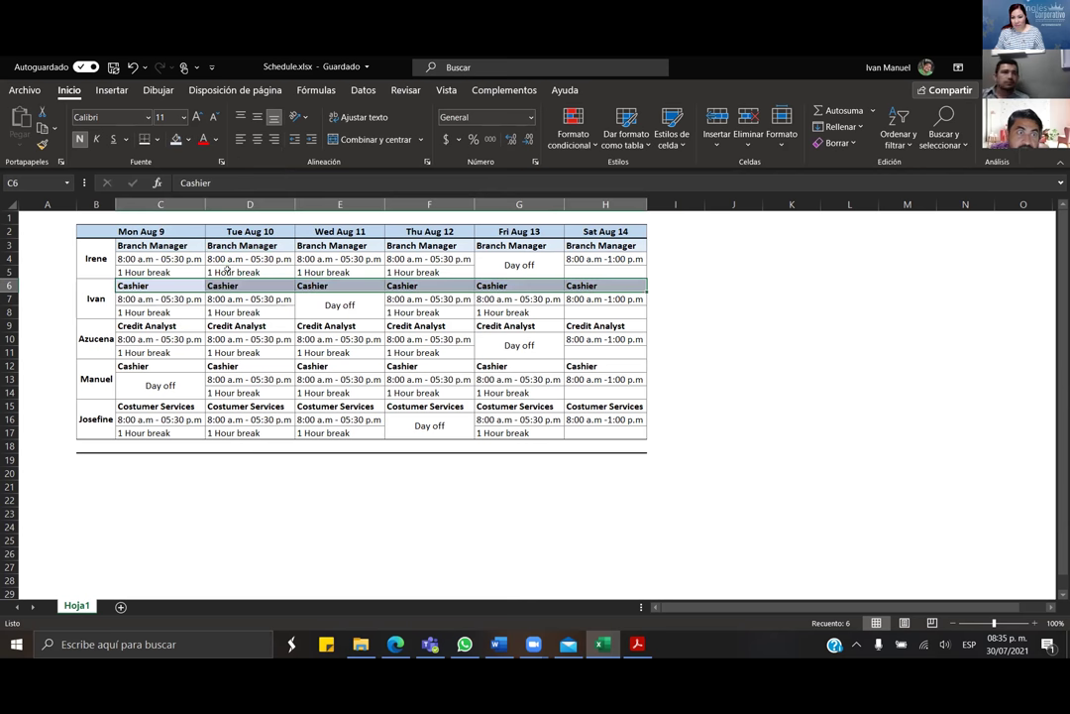
Step: Select the Credit Analyst cells C9:H9, followed by the second row of Cashier cells, C12:H12
left_click_drag(141, 325, 609, 325)
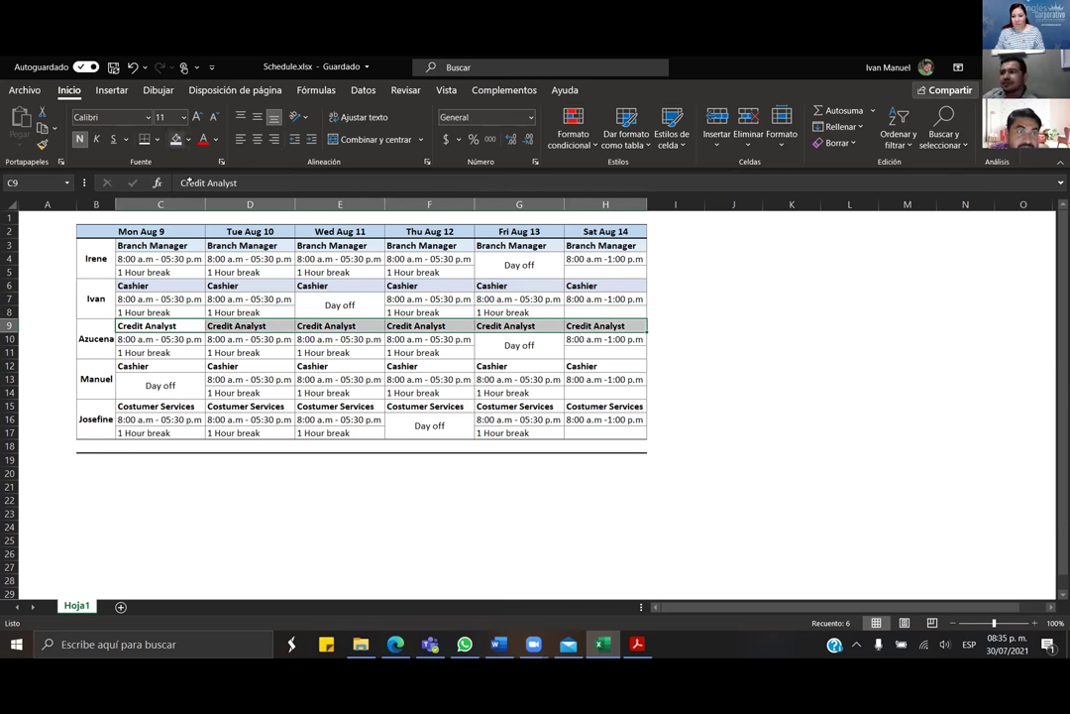
key("Down")
key("Down")
key("Down")
left_click_drag(148, 366, 625, 366)
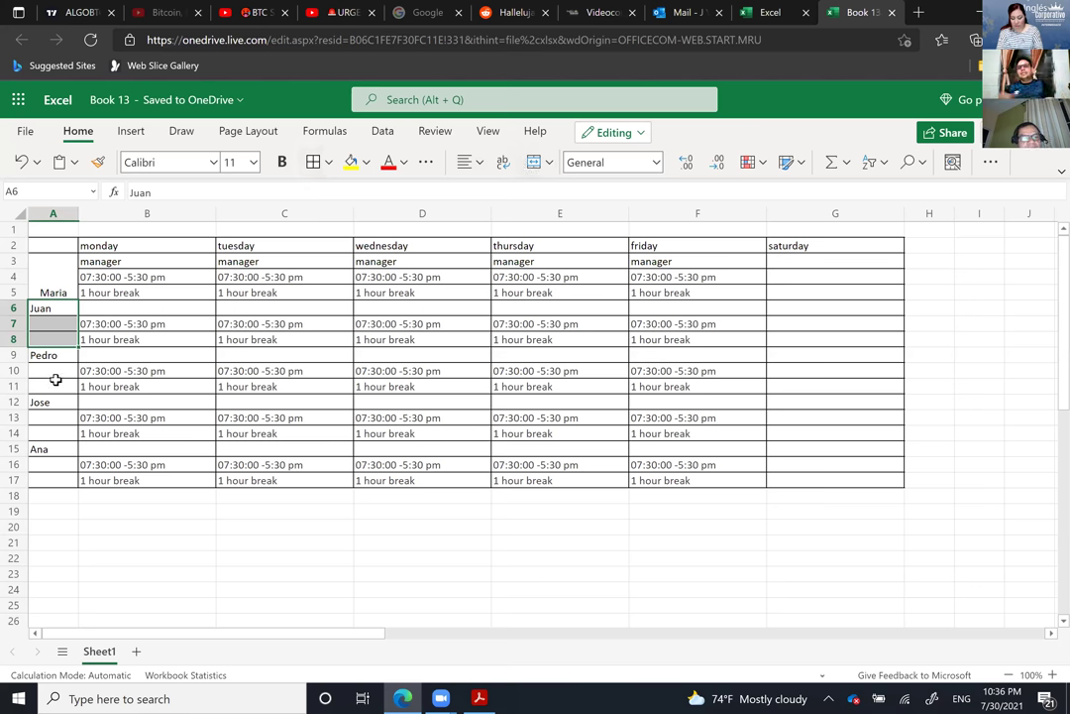
Step: Merge and center the employee name cells A6:A8 and A9:A11 as two separate blocks
key("alt+h")
key("m")
key("c")
left_click_drag(45, 355, 50, 385)
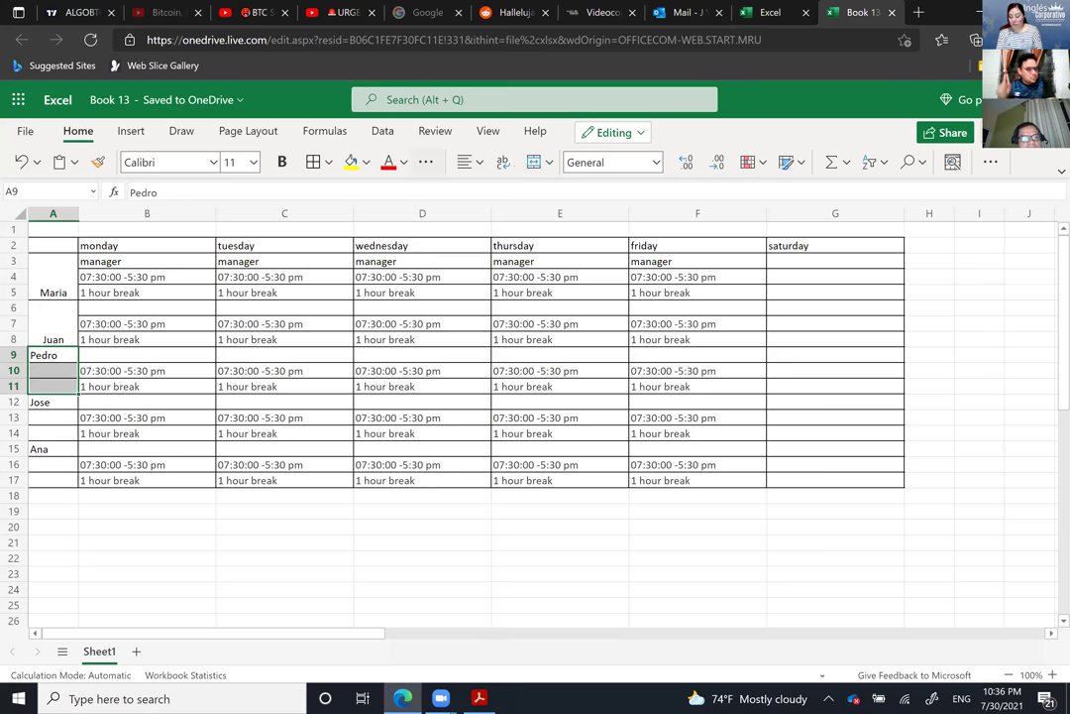
key("alt+h")
key("m")
key("c")
Step: Merge and center the last two employee name blocks, A12:A14 and A15:A17, separately
key("Down")
key("shift+Down")
key("shift+Down")
key("alt+h")
key("m")
key("c")
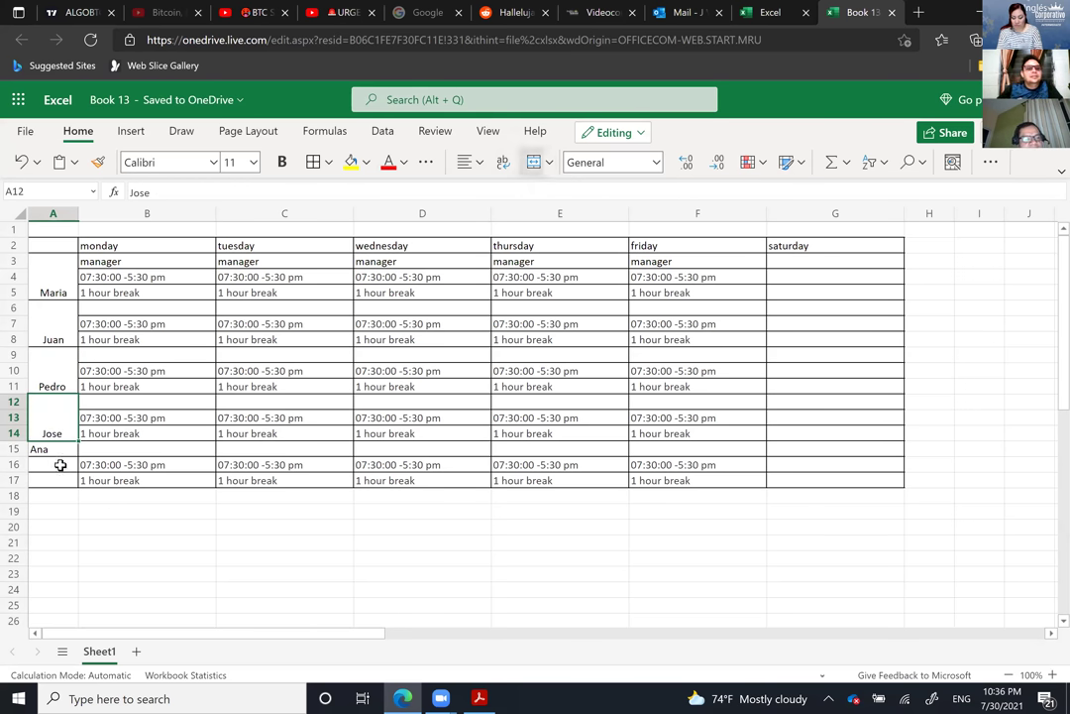
key("Down")
key("shift+Down")
key("shift+Down")
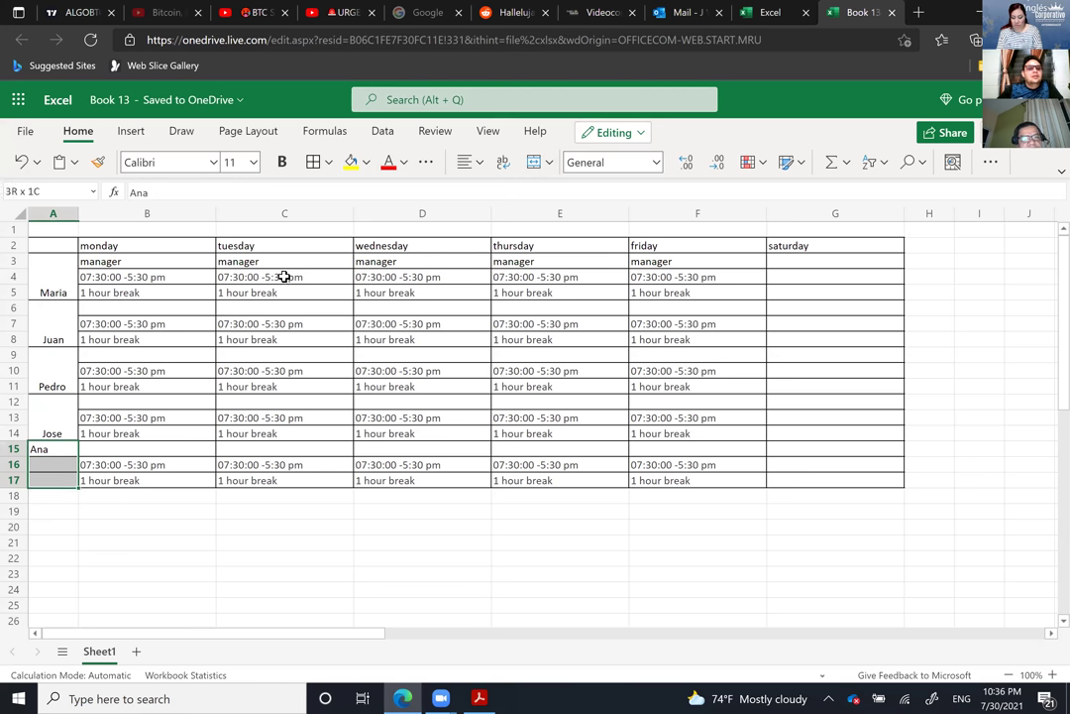
left_click(535, 164)
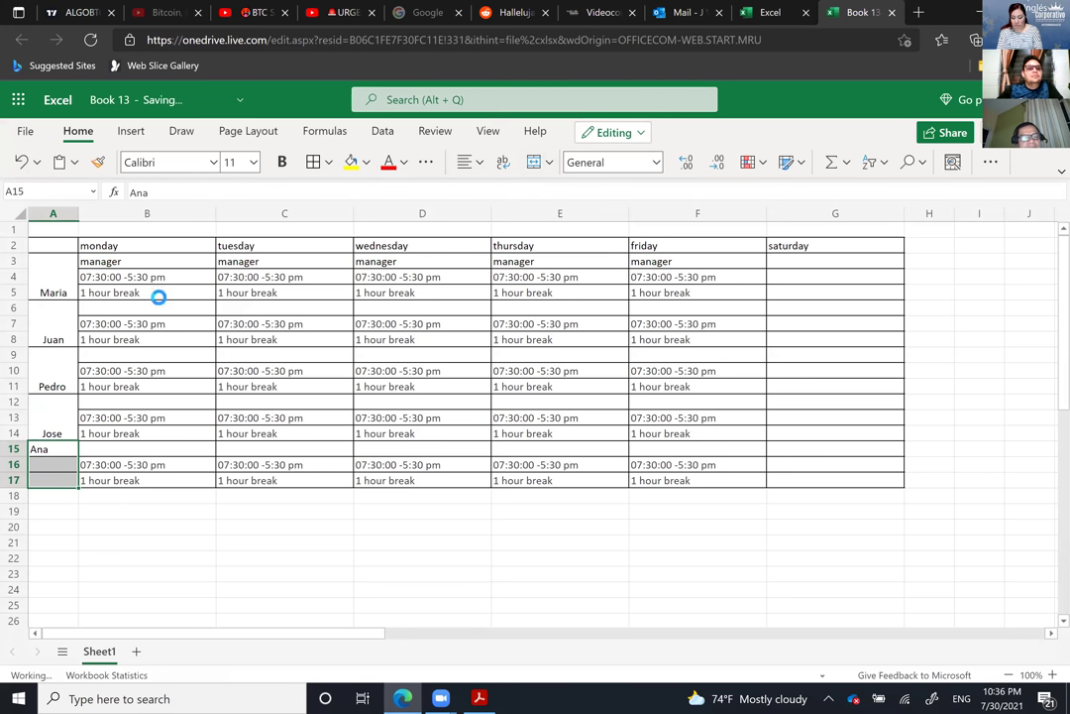
Step: Enter "cleaning service" in B6 and fill it across the weekdays through F6
left_click(208, 309)
type("c")
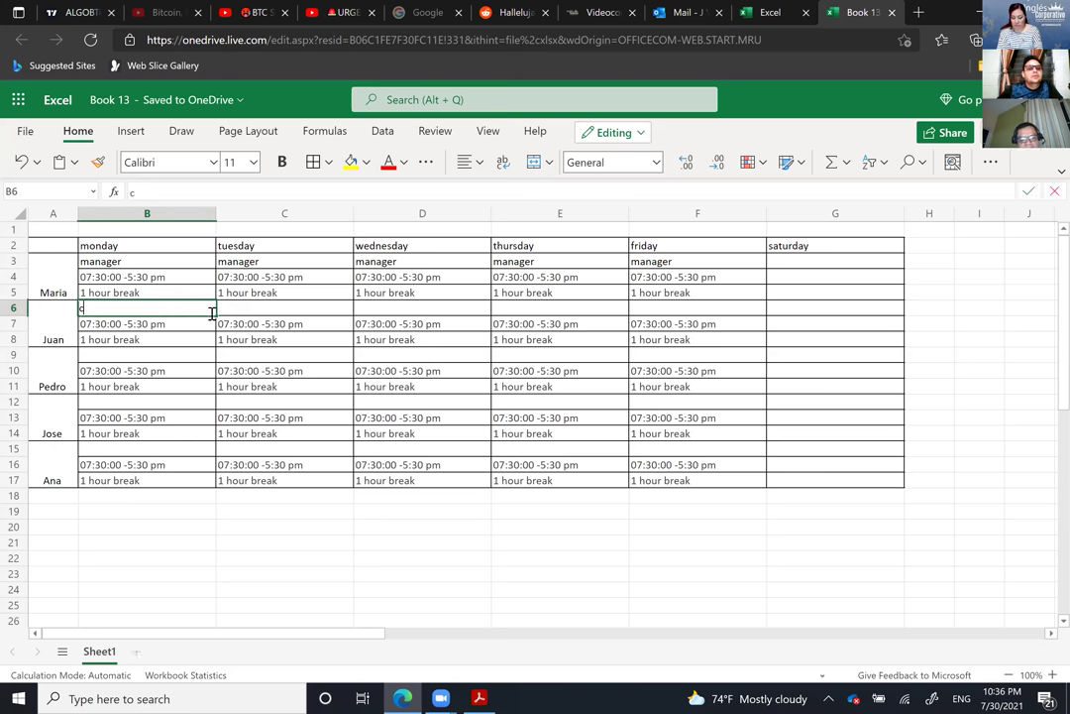
type("leaning ser")
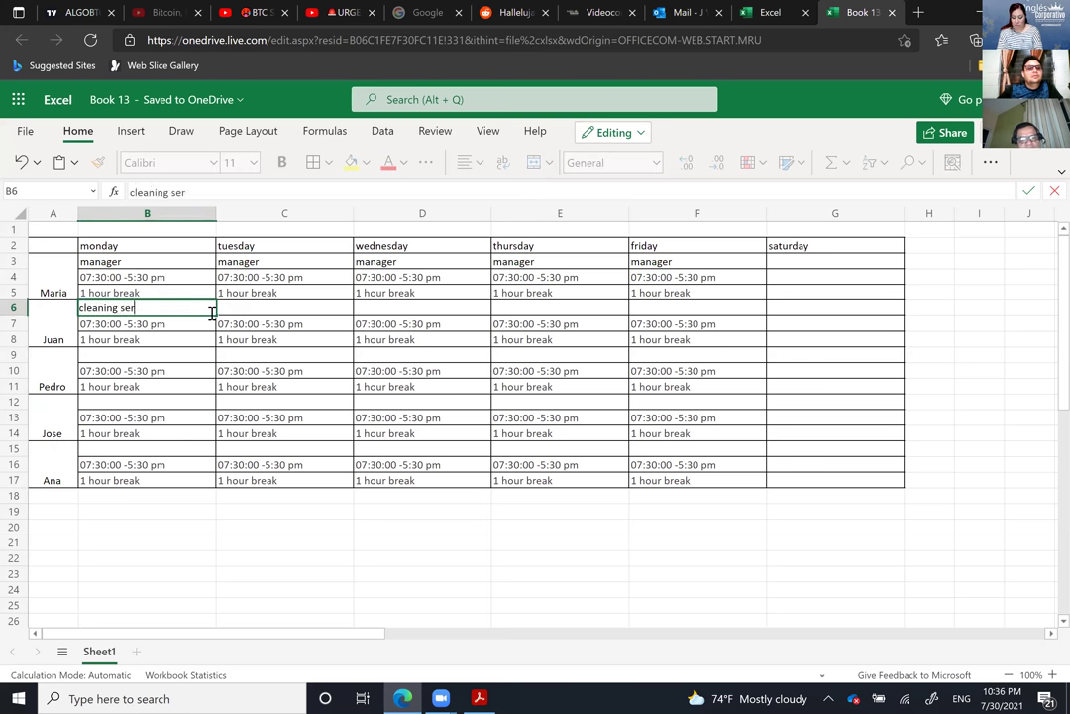
type("vice")
left_click(149, 340)
left_click(138, 307)
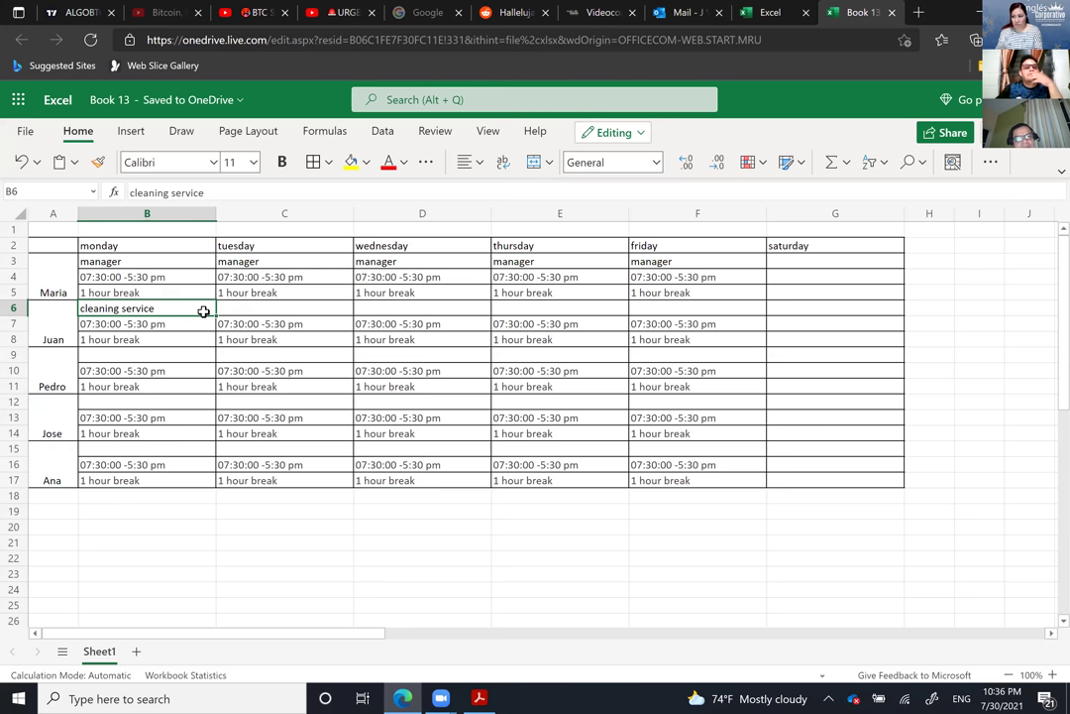
left_click_drag(214, 310, 715, 325)
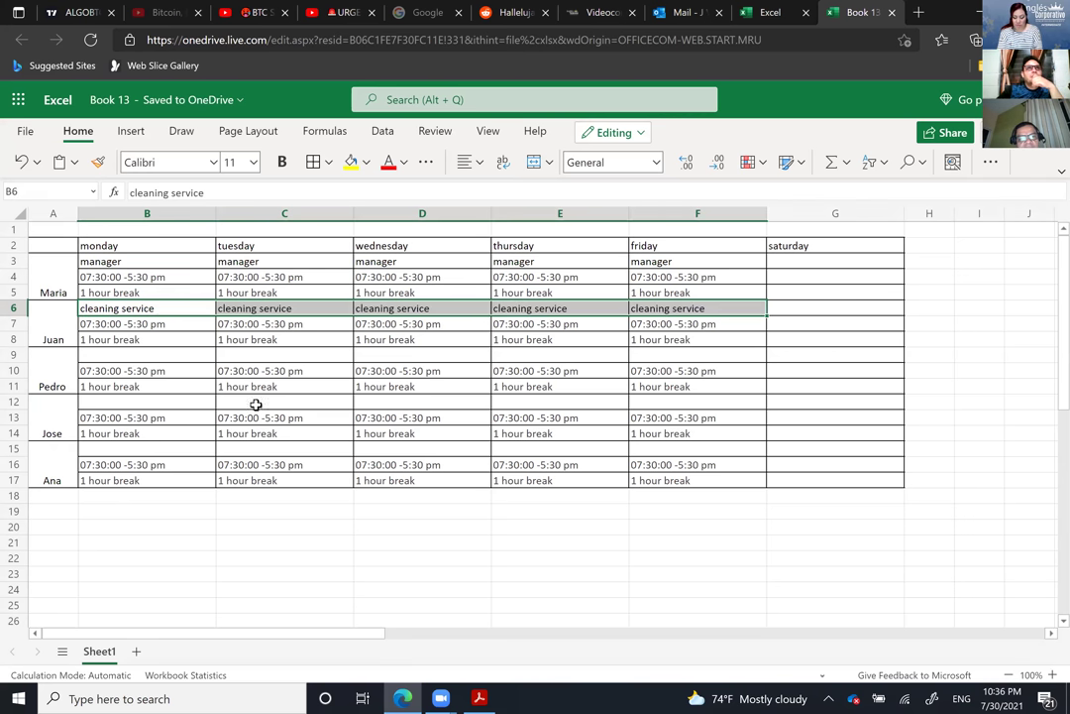
Step: Enter "newbis" in B9 as the third employee's Monday role
left_click(166, 354)
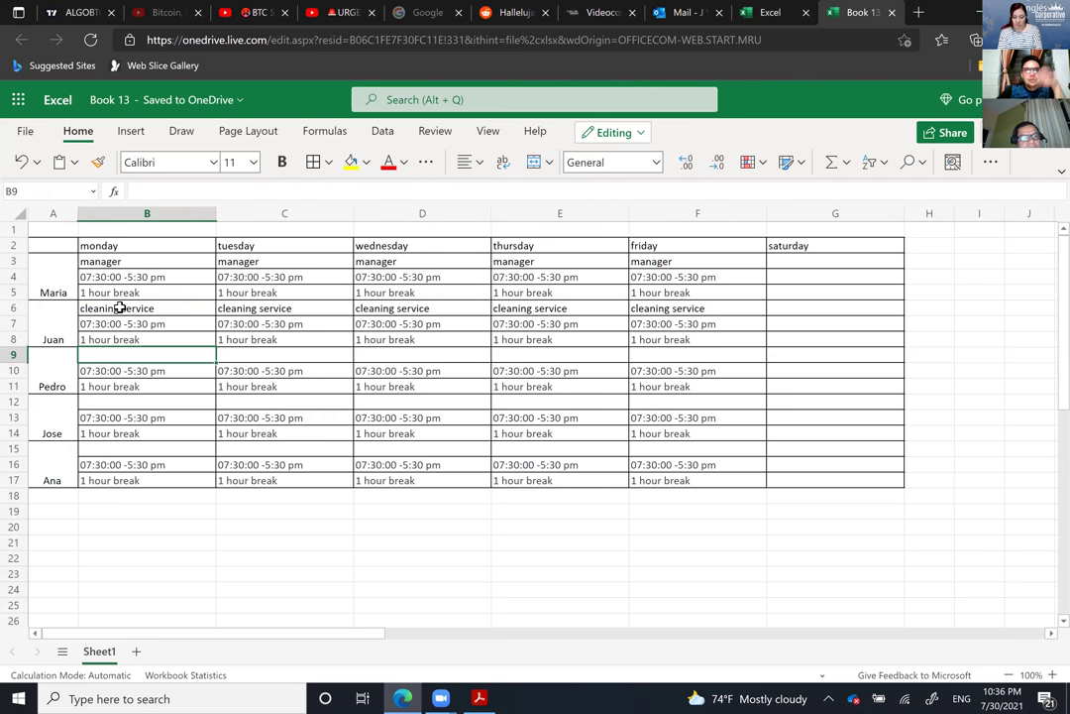
key("Up")
key("Up")
key("Up")
key("Down")
key("Down")
key("Down")
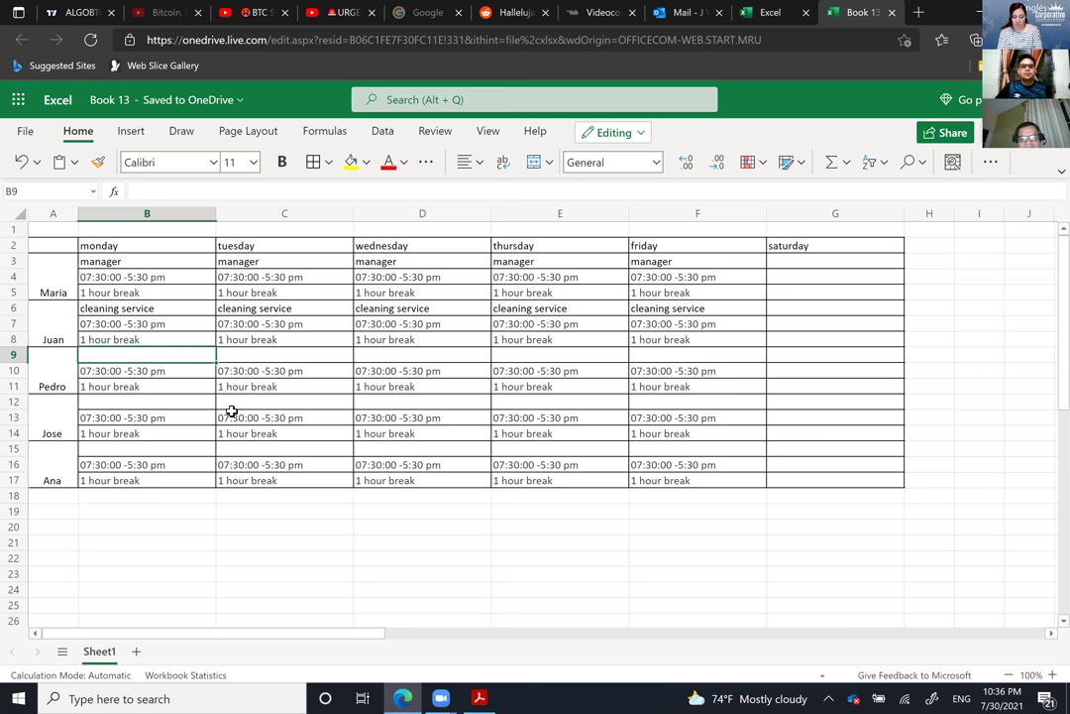
type("newb")
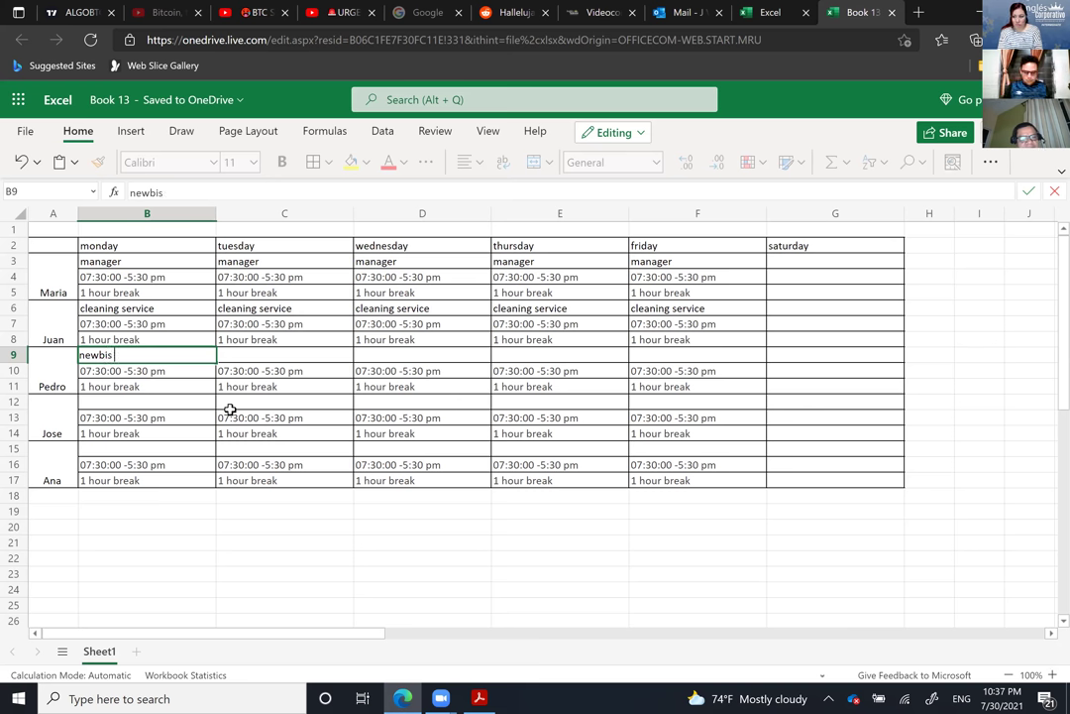
type("is")
left_click(125, 383)
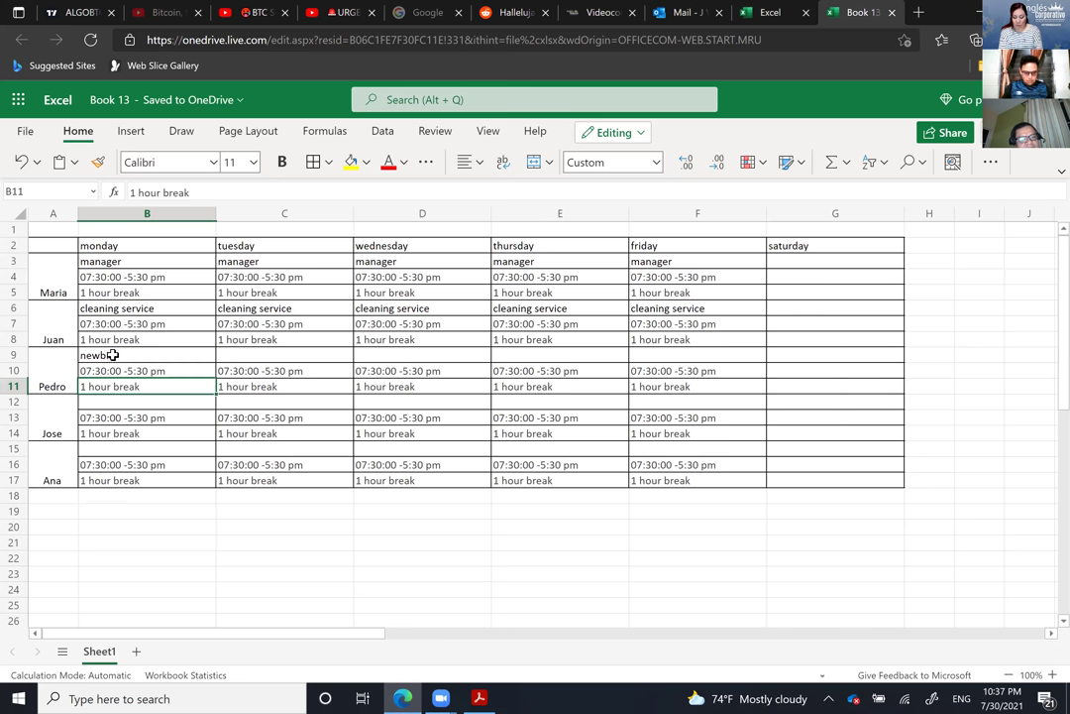
Step: Copy the "newbis" role from B9 into the Tuesday to Friday cells C9:F9
left_click(147, 353)
key("ctrl+c")
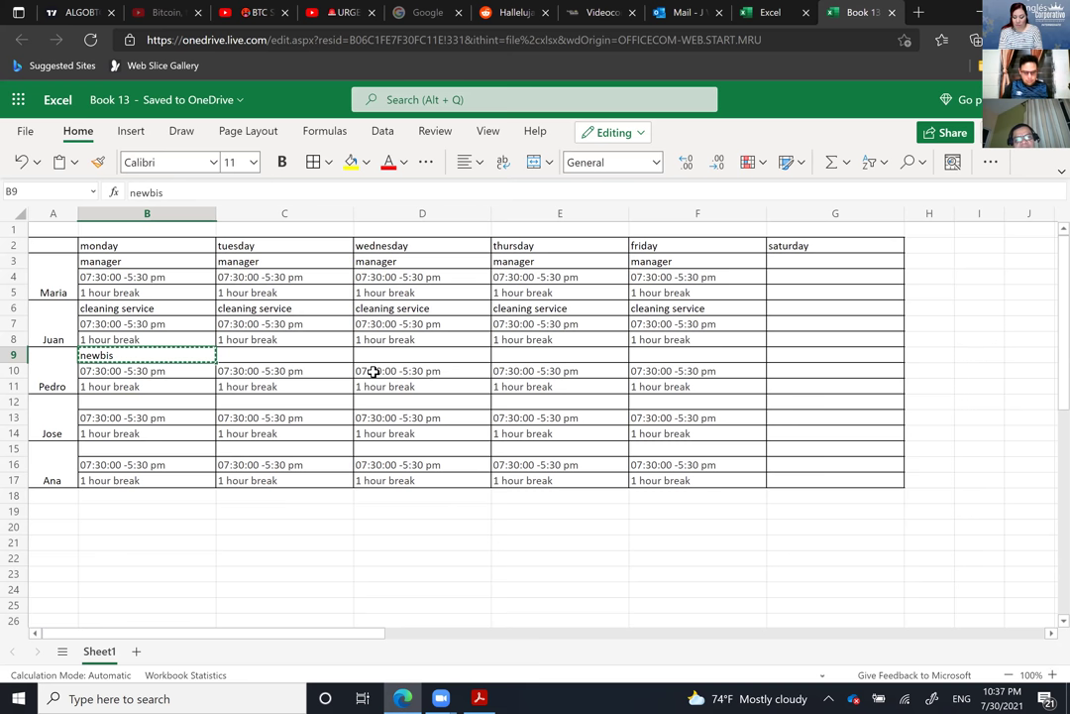
left_click(322, 356)
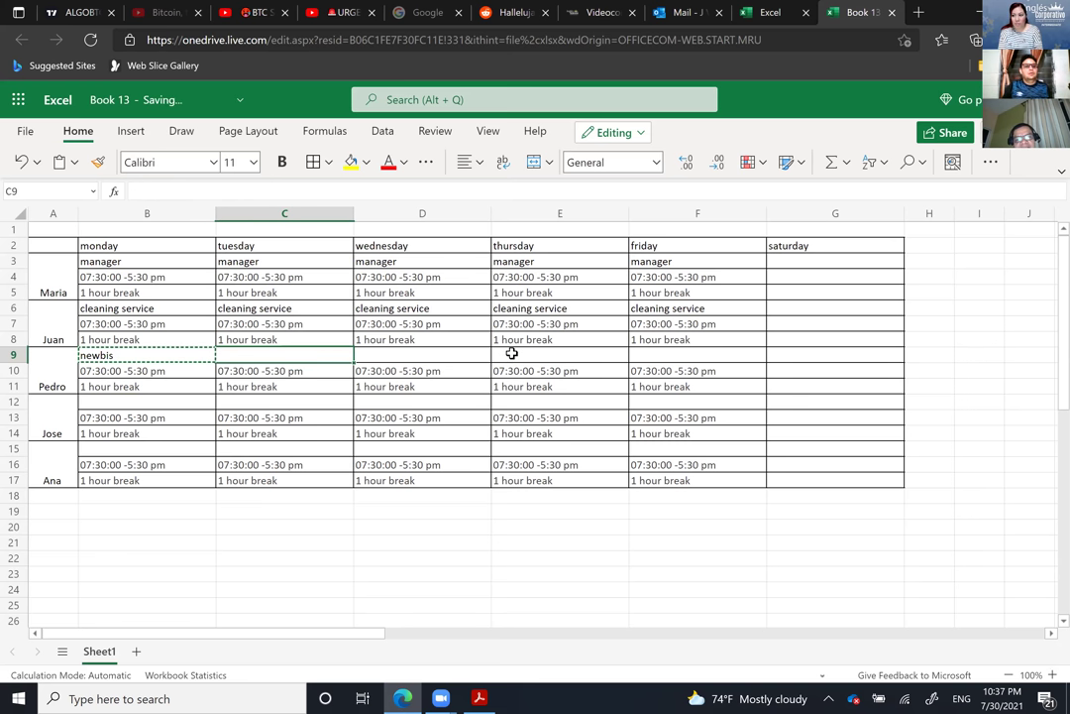
key("ctrl+v")
key("Right")
key("ctrl+v")
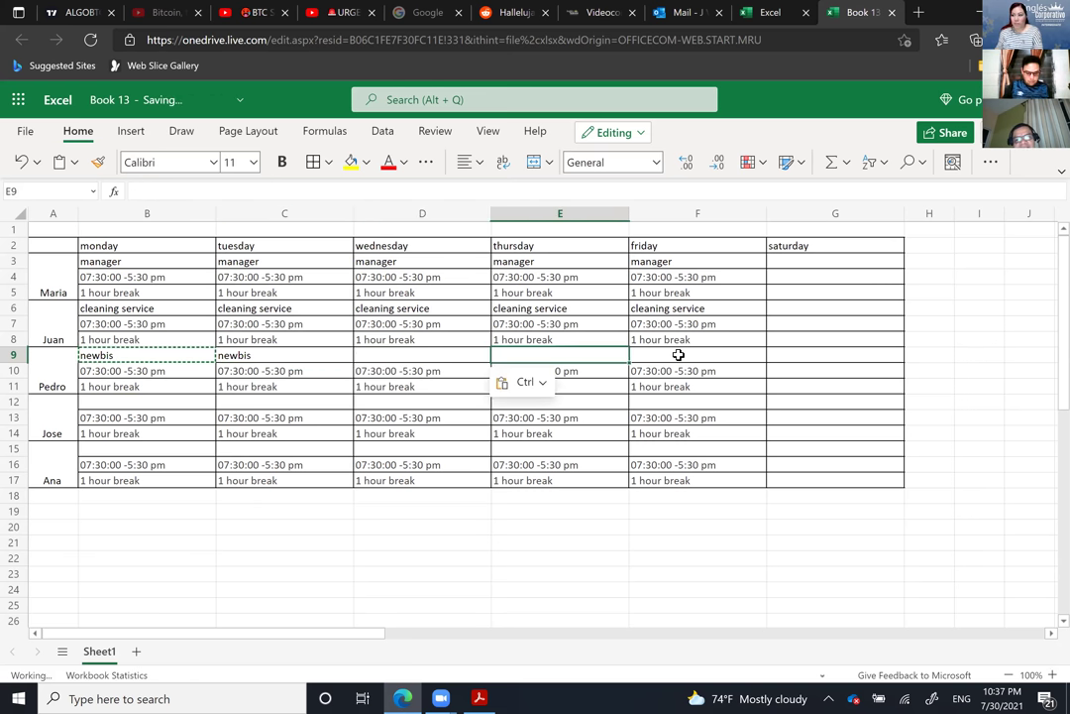
key("Right")
key("ctrl+v")
key("Right")
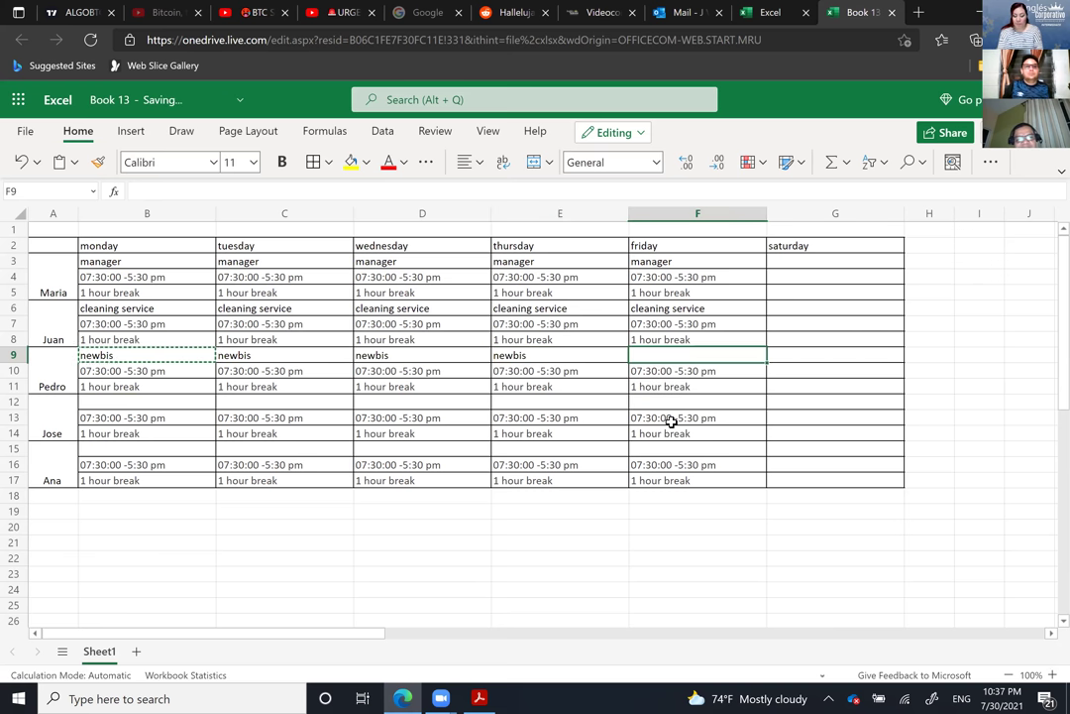
key("ctrl+v")
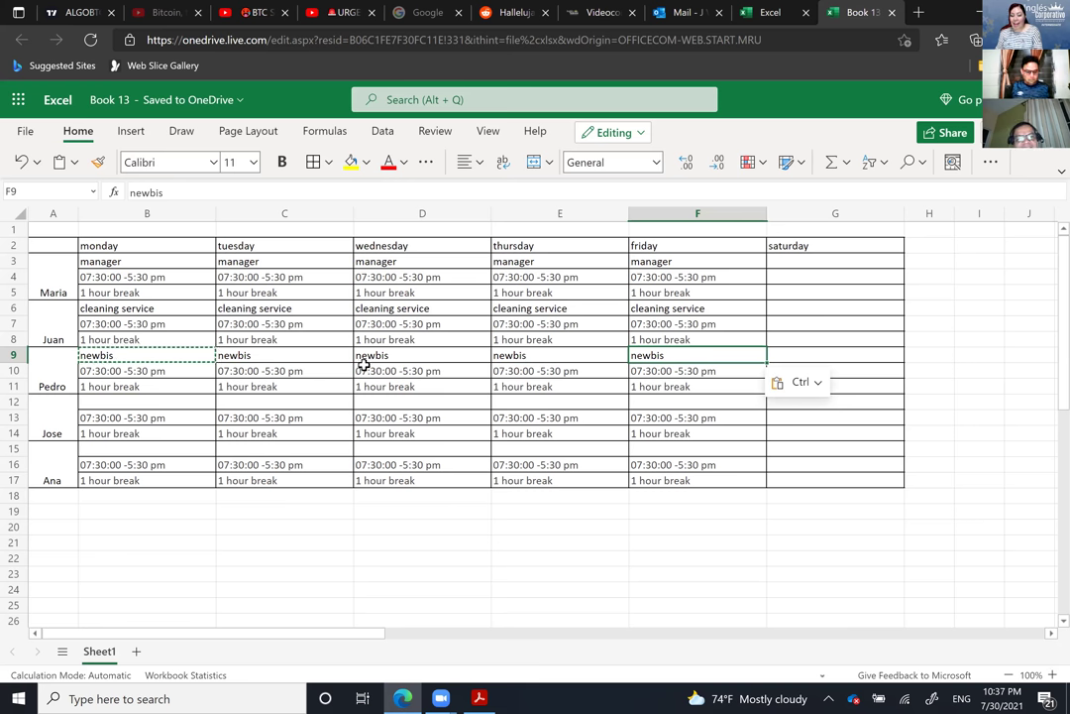
Step: Correct the role in B9 to "newbies" and copy it over C9:F9
double_click(109, 355)
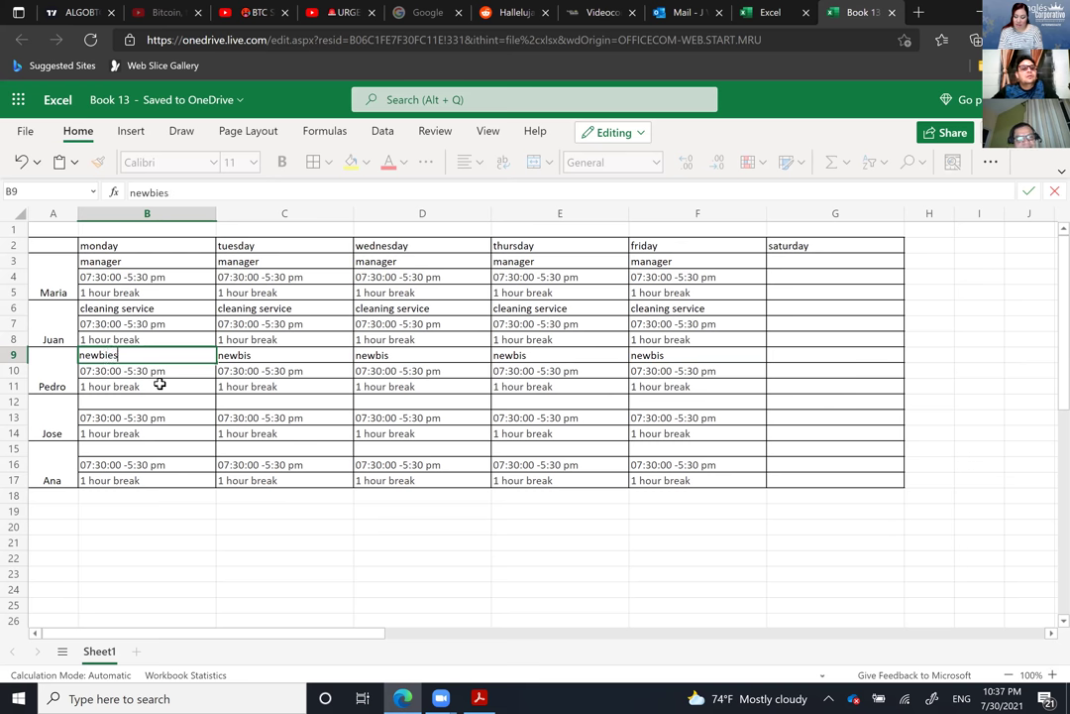
key("Return")
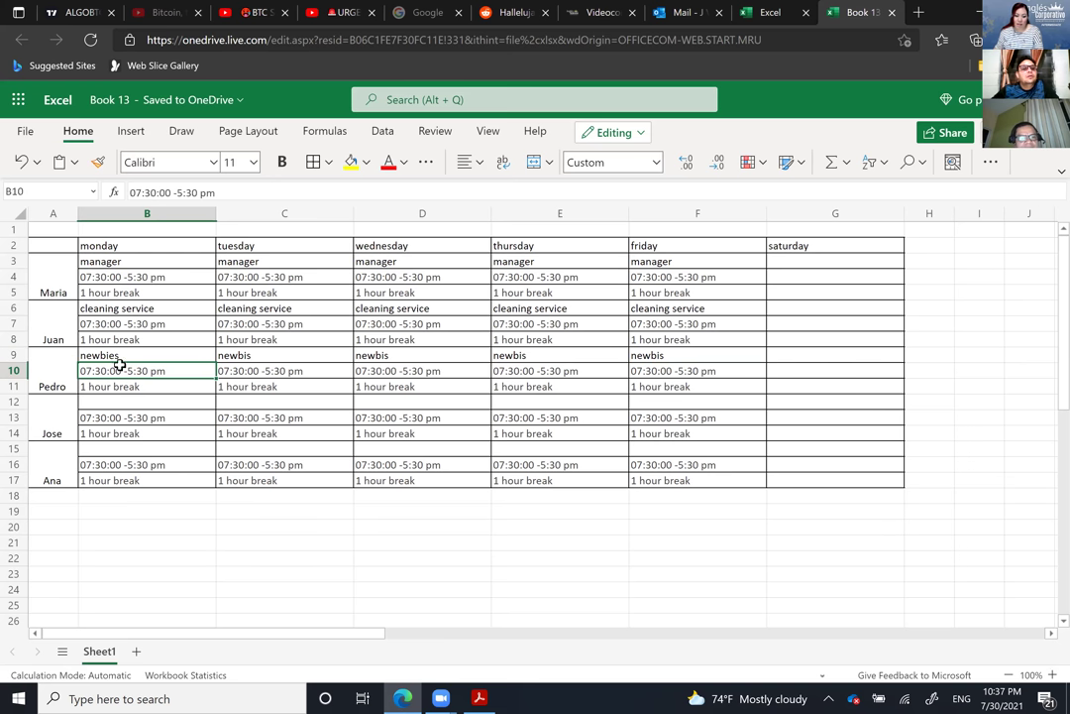
key("Up")
key("ctrl+c")
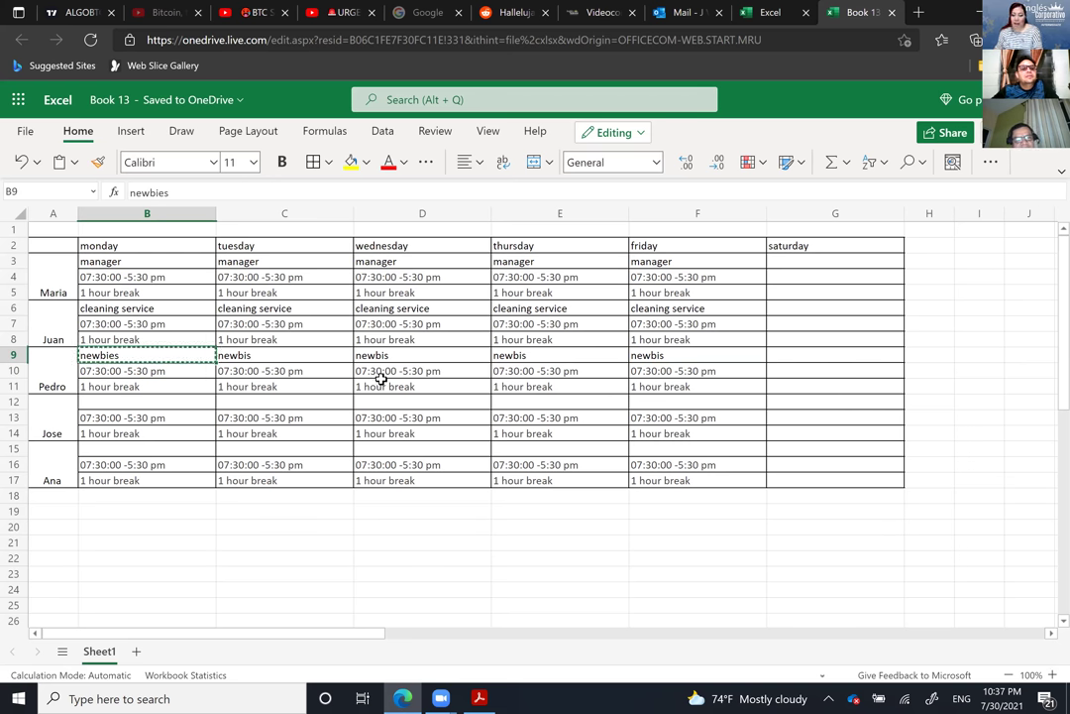
left_click_drag(310, 356, 645, 351)
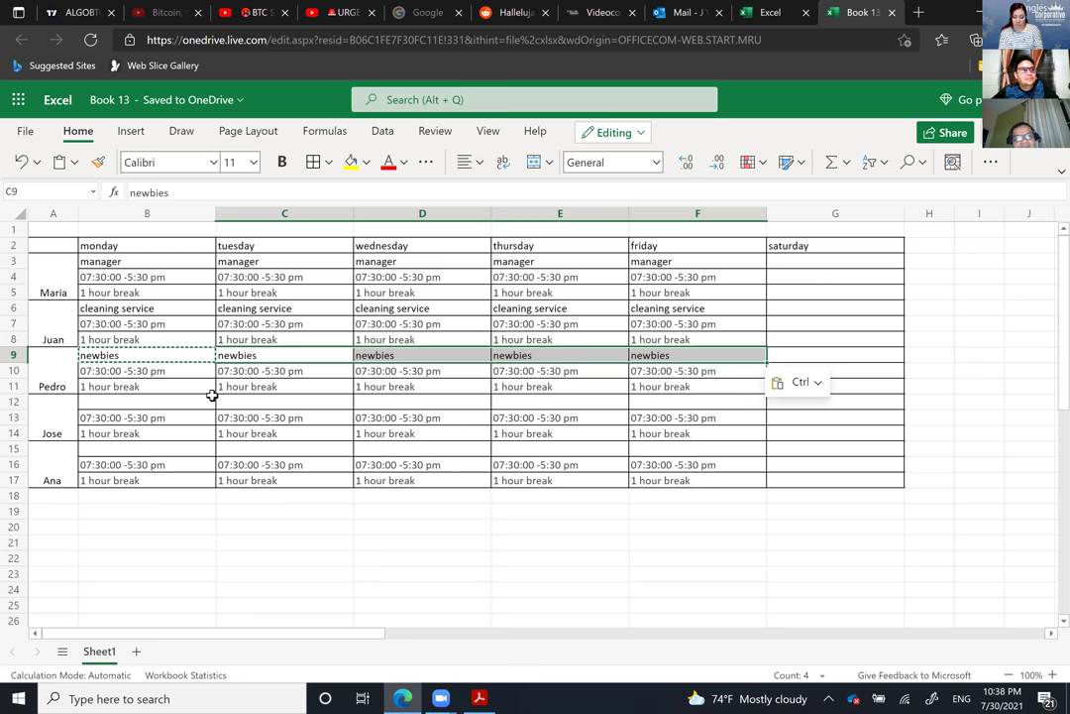
Step: Enter "national team" in B12 as the fourth employee's Monday role
left_click(135, 385)
key("Up")
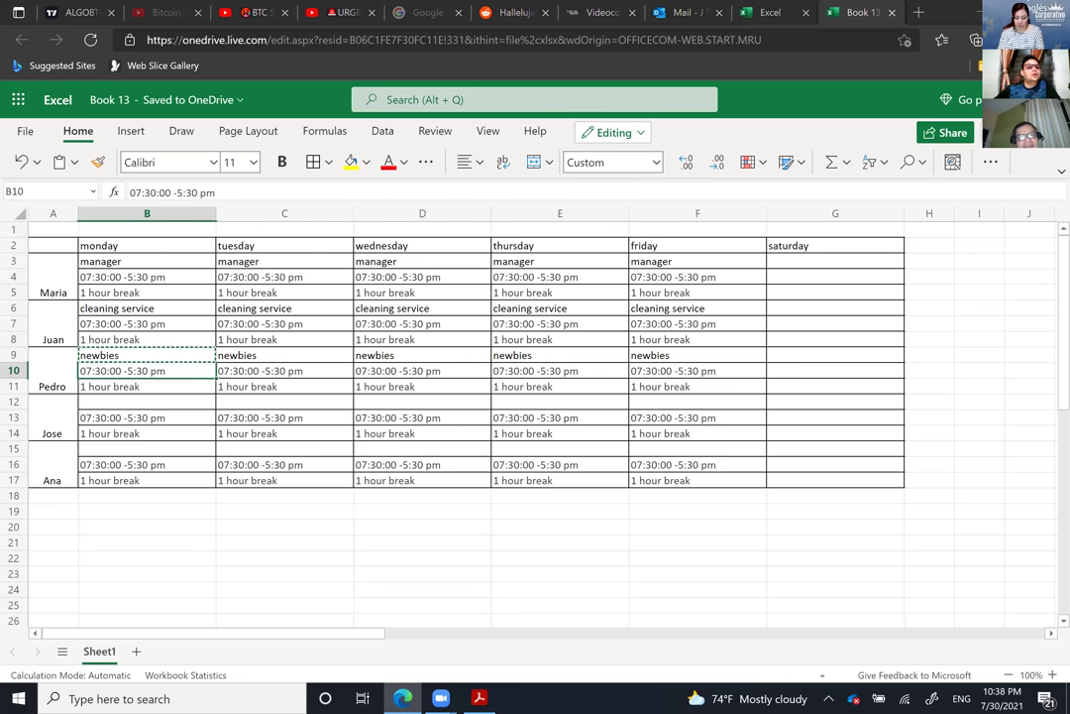
left_click(139, 405)
type("natio")
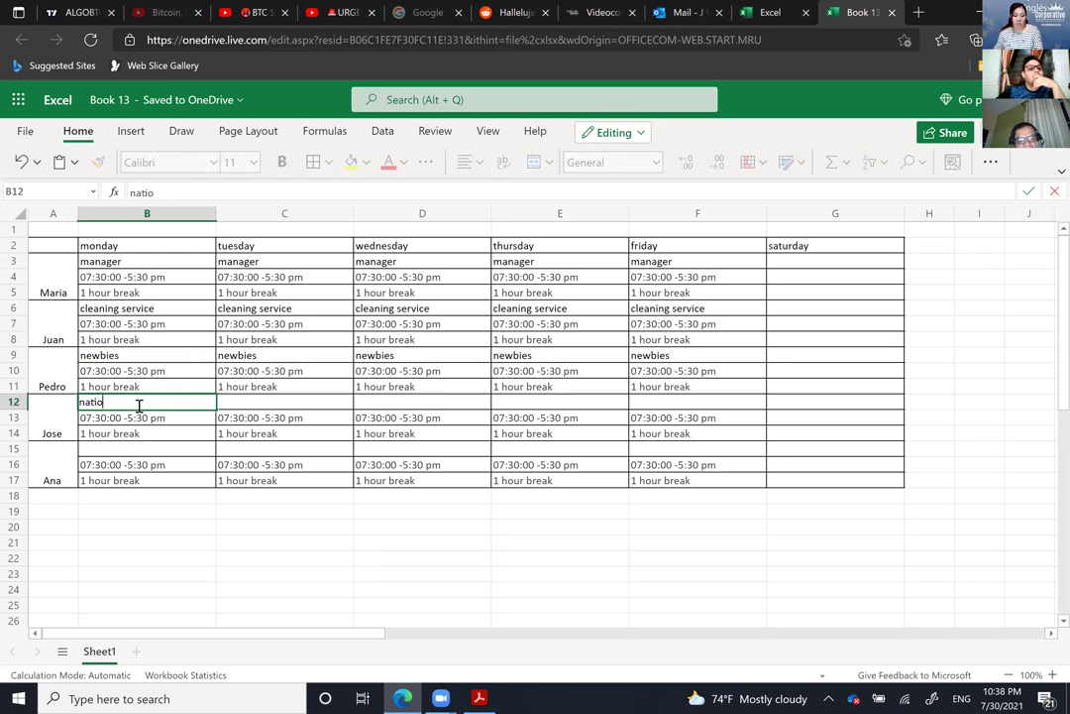
type("nal team")
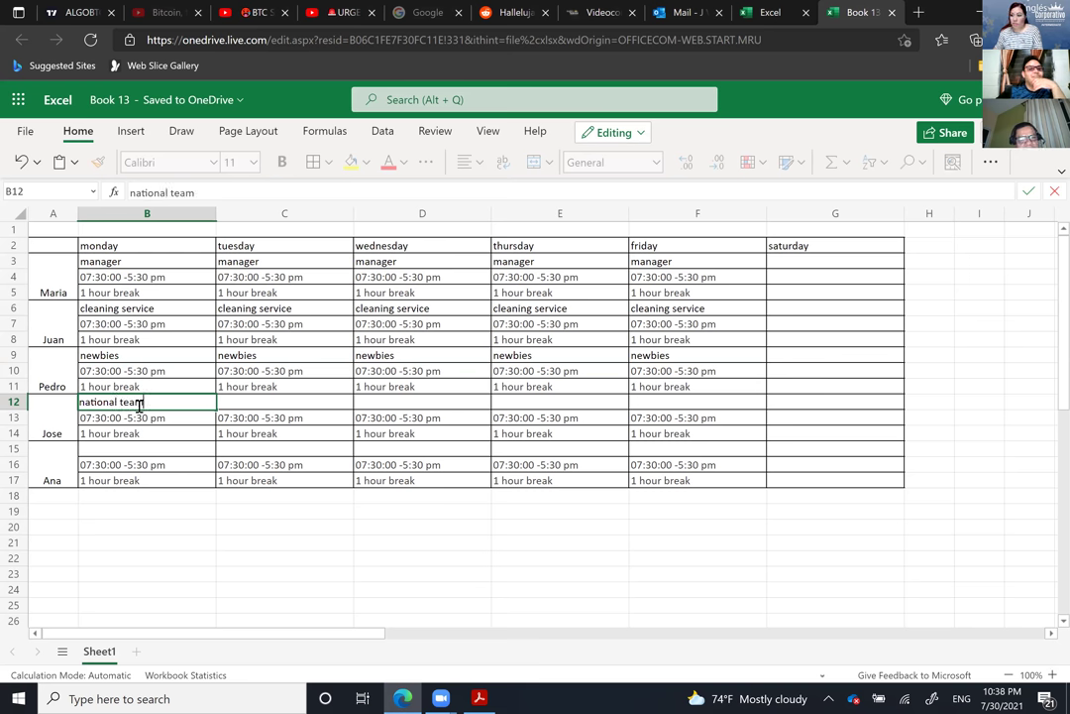
key("Return")
left_click(107, 403)
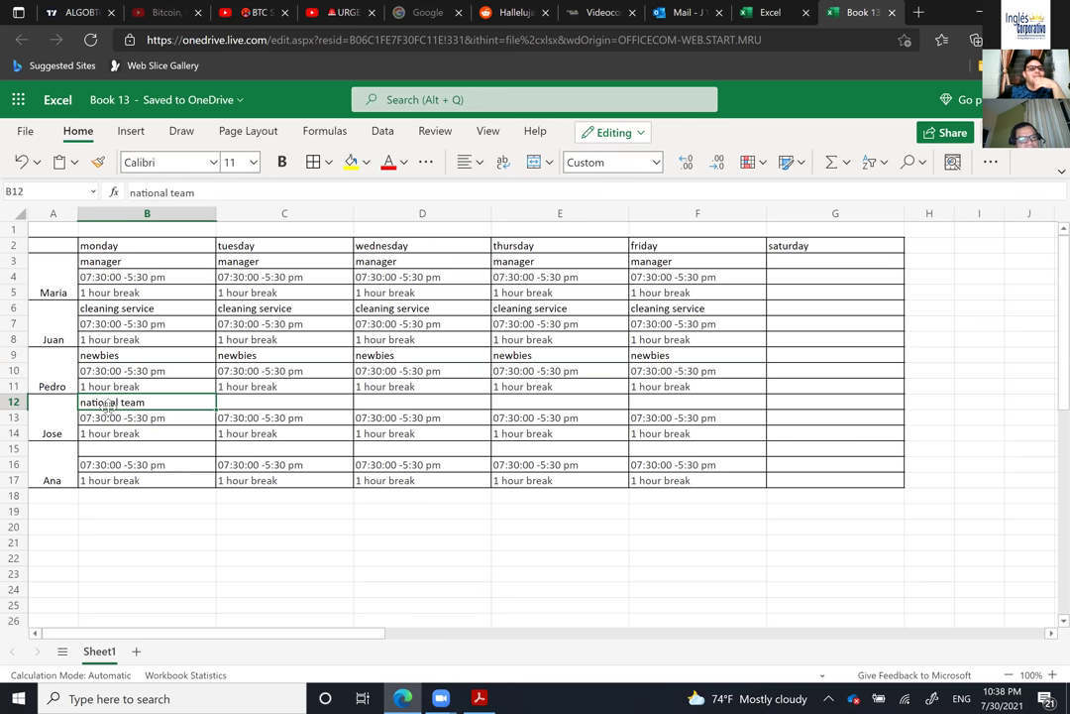
left_click(106, 355)
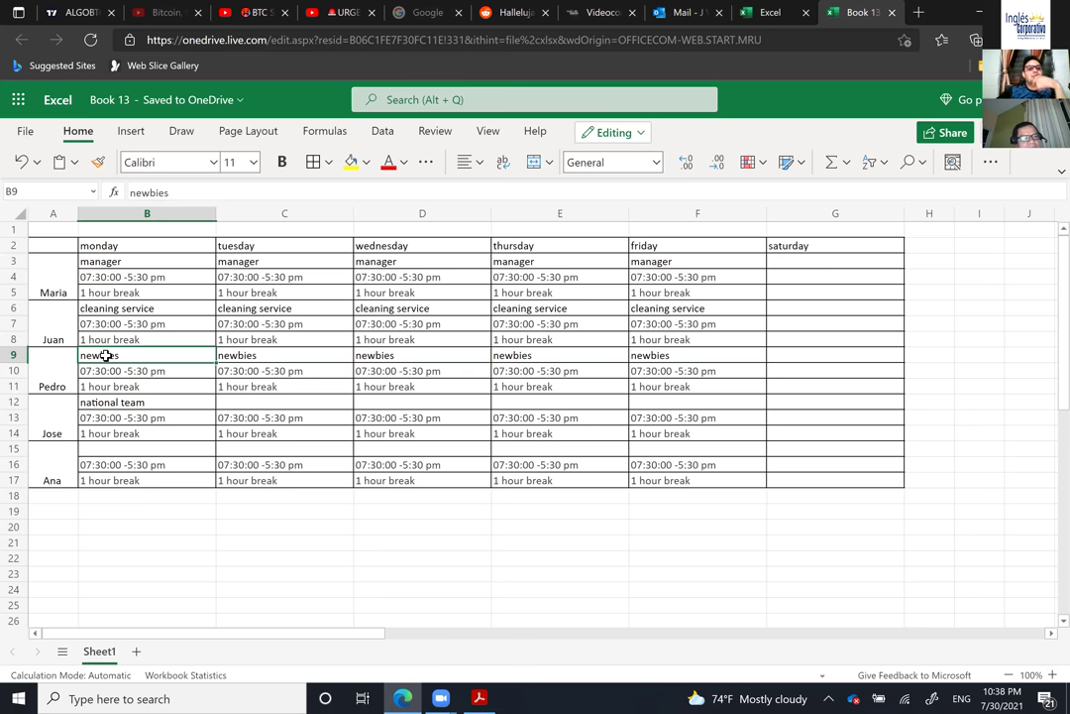
left_click(213, 401)
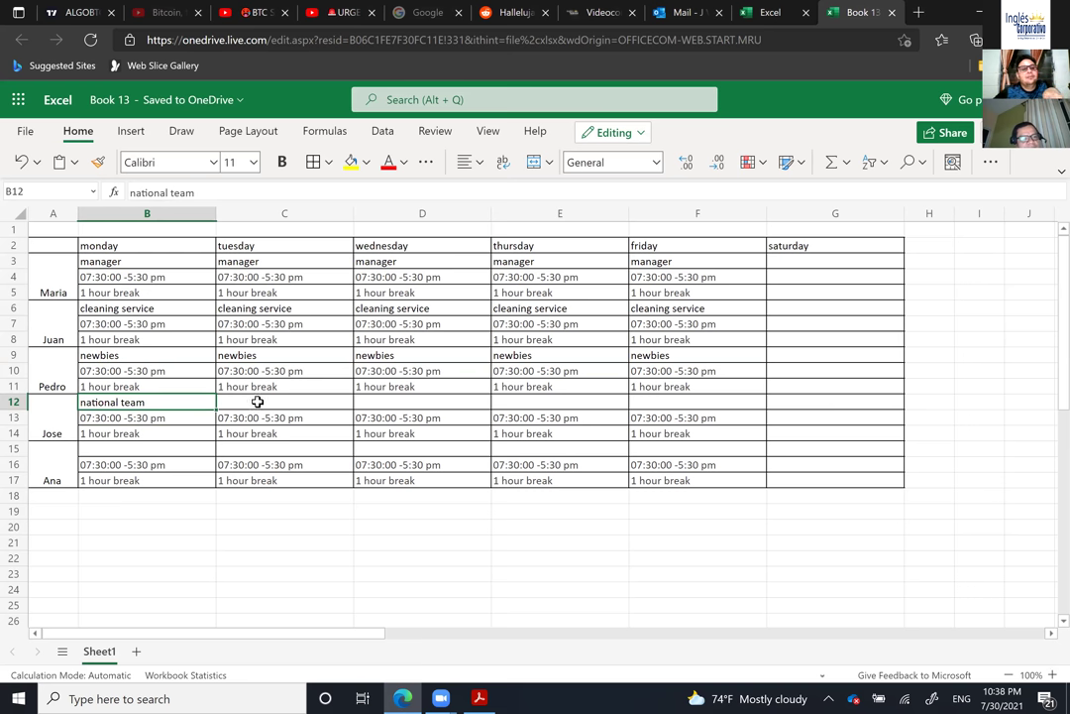
key("Tab")
key("Return")
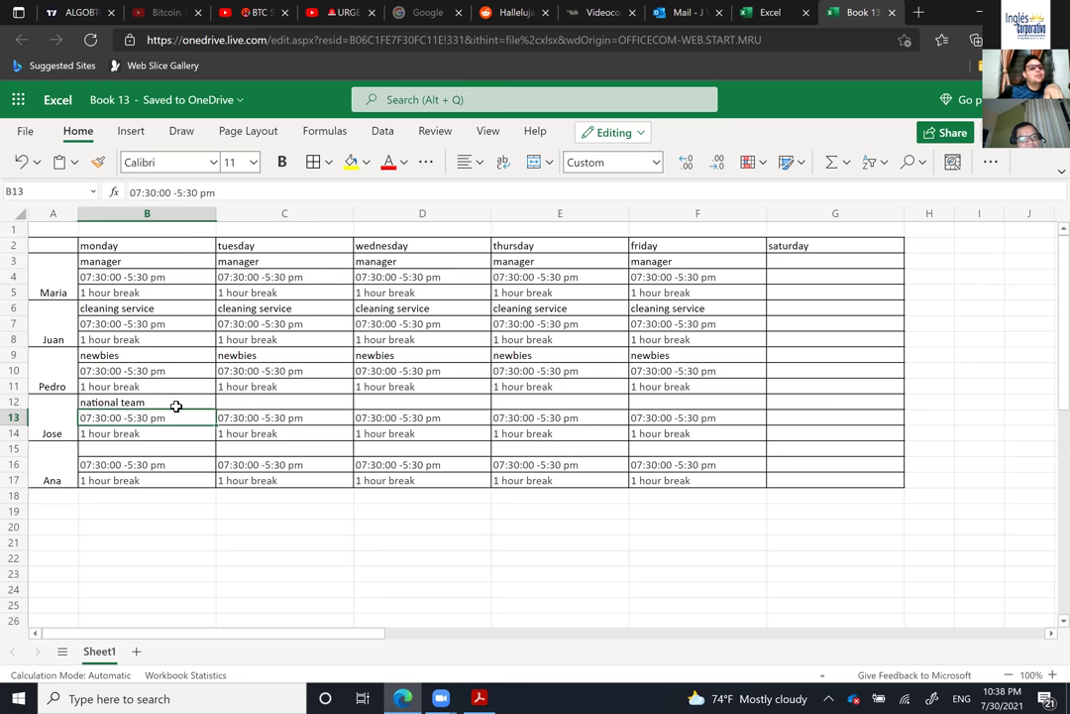
left_click(163, 401)
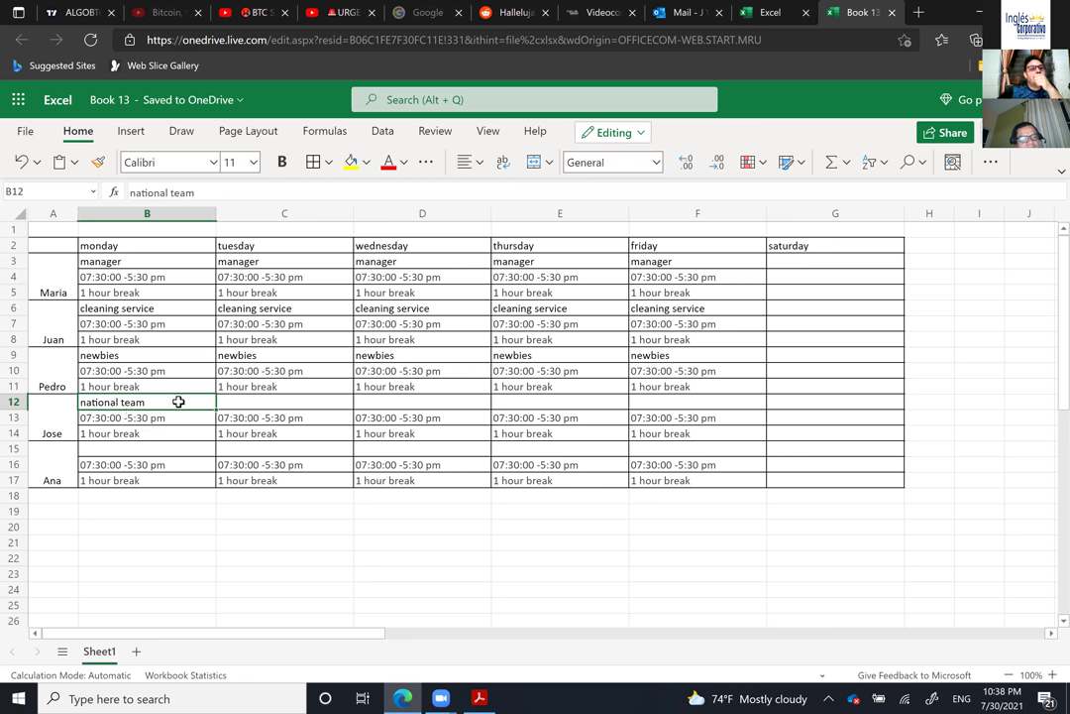
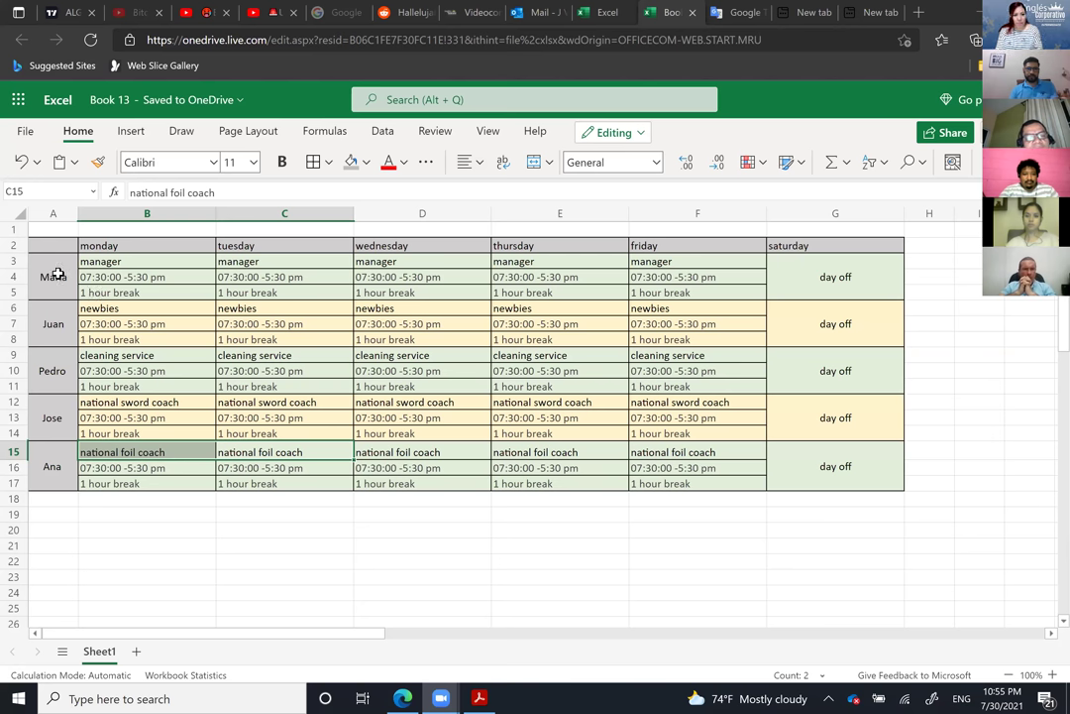
Step: Review the first two employees' weekday roles, working hours and breaks in rows 3 to 8, including their Saturday entries
left_click_drag(99, 261, 310, 264)
left_click(111, 291)
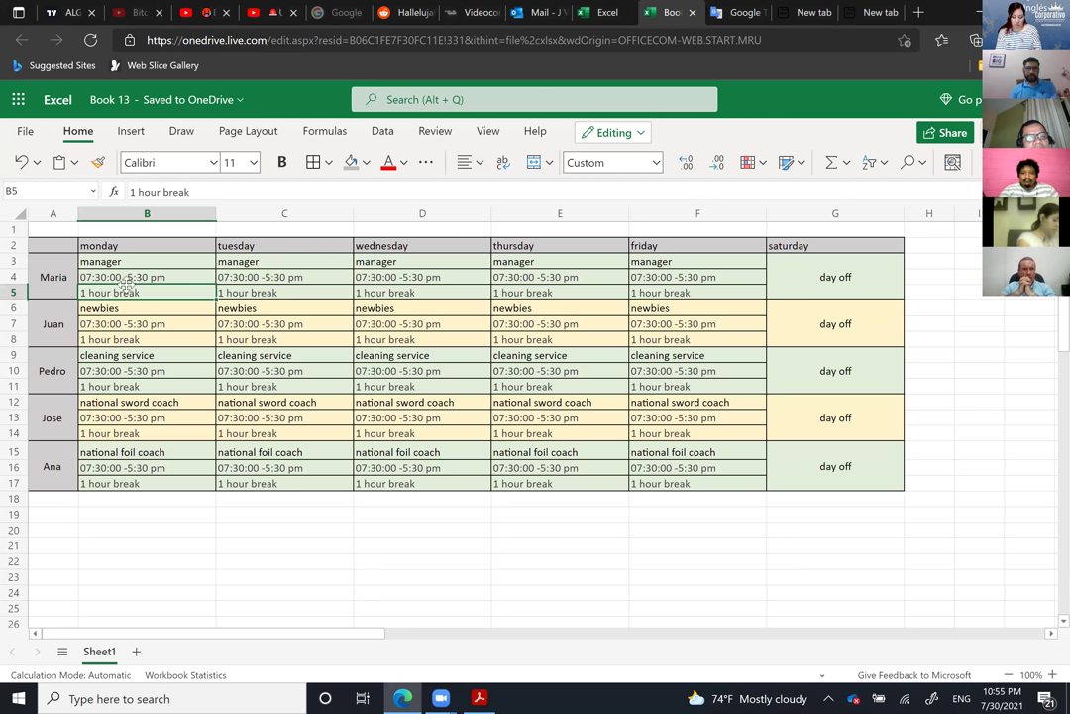
left_click(128, 282)
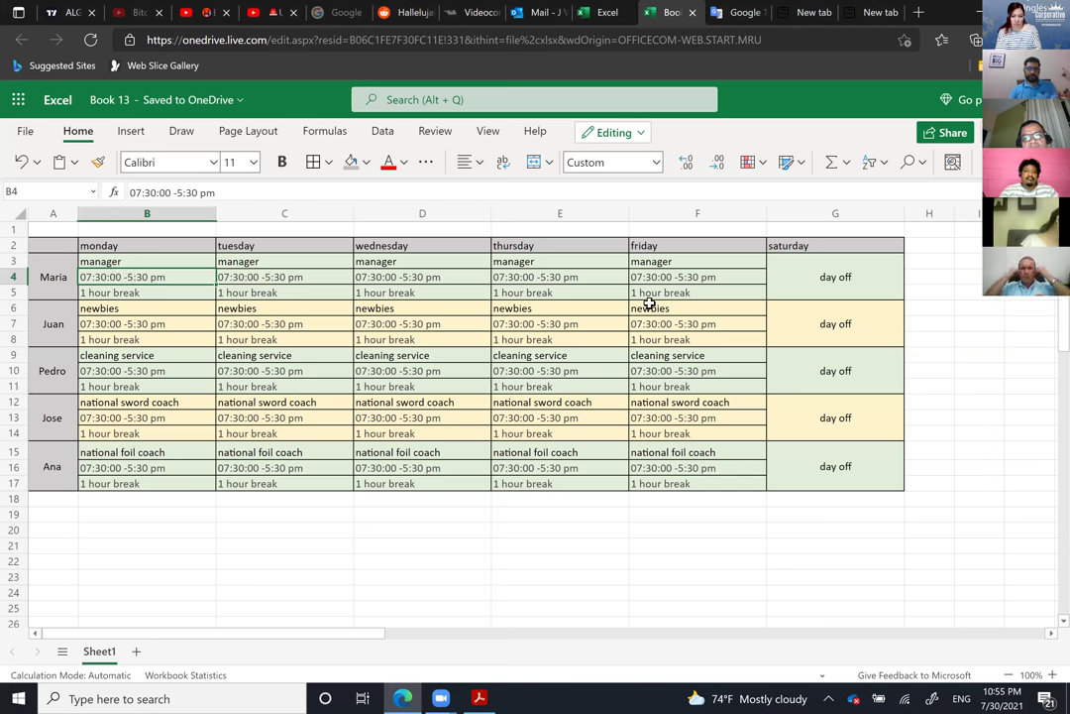
left_click(814, 281)
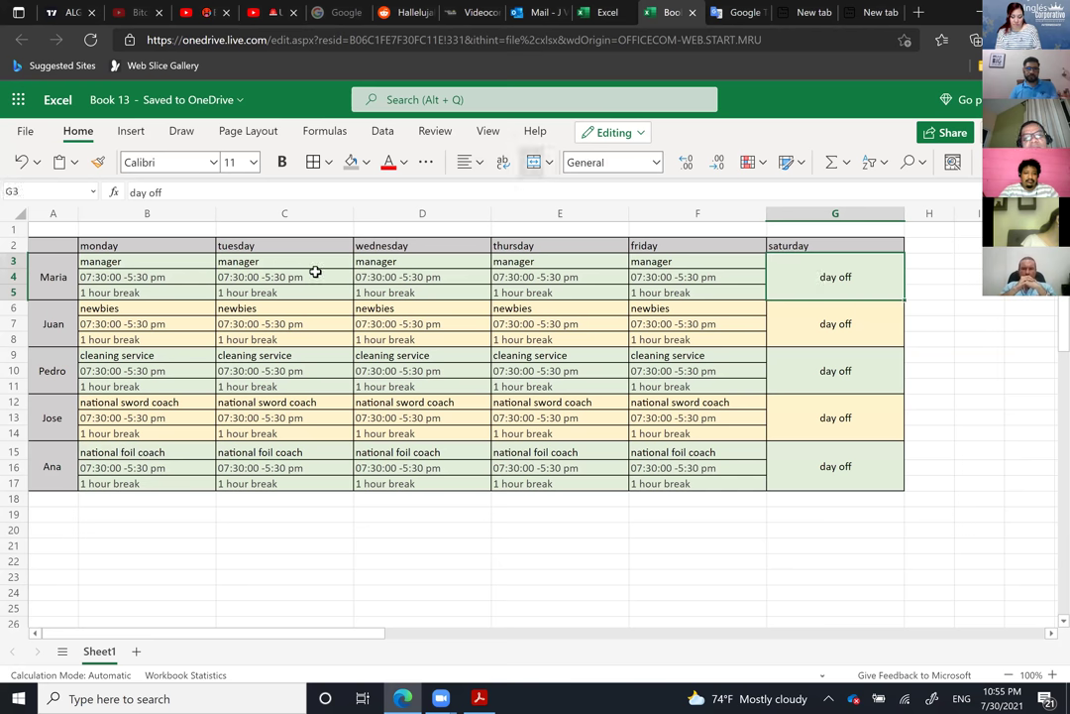
left_click(48, 324)
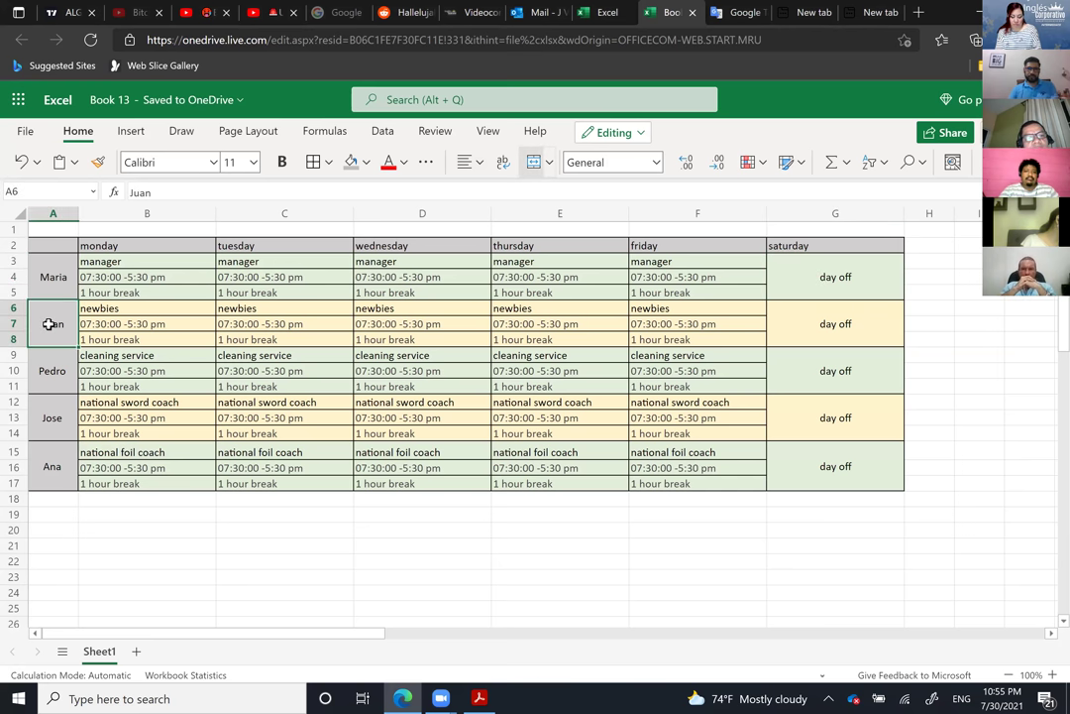
left_click(109, 326)
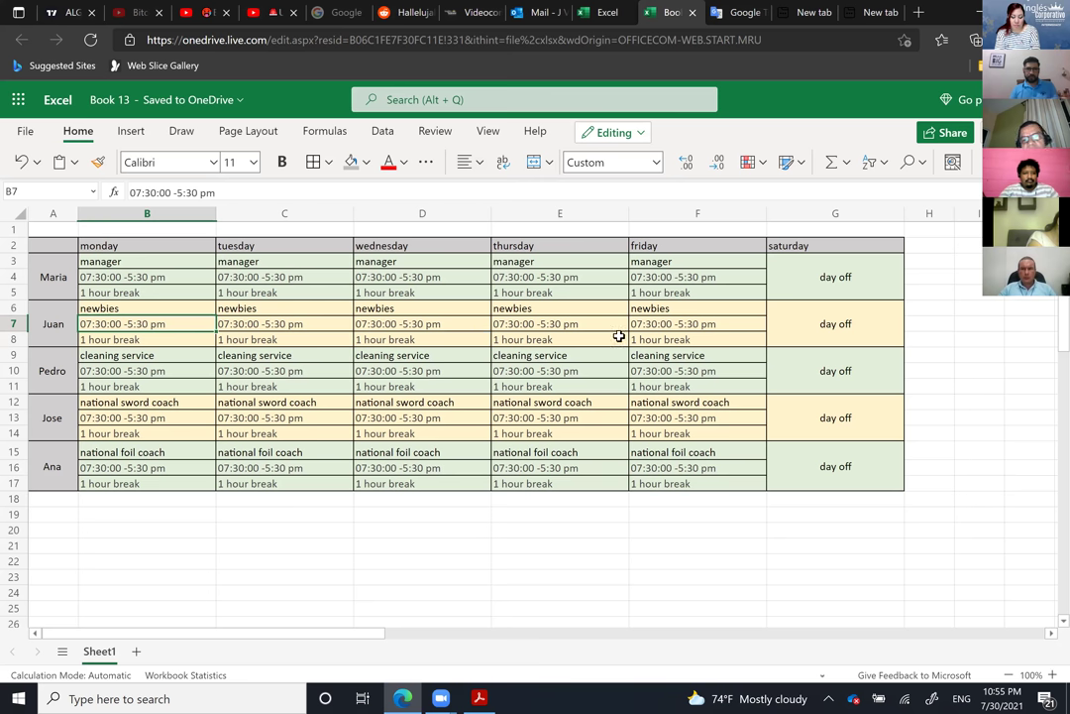
key("shift+Right")
key("shift+Right")
key("shift+Right")
key("shift+Right")
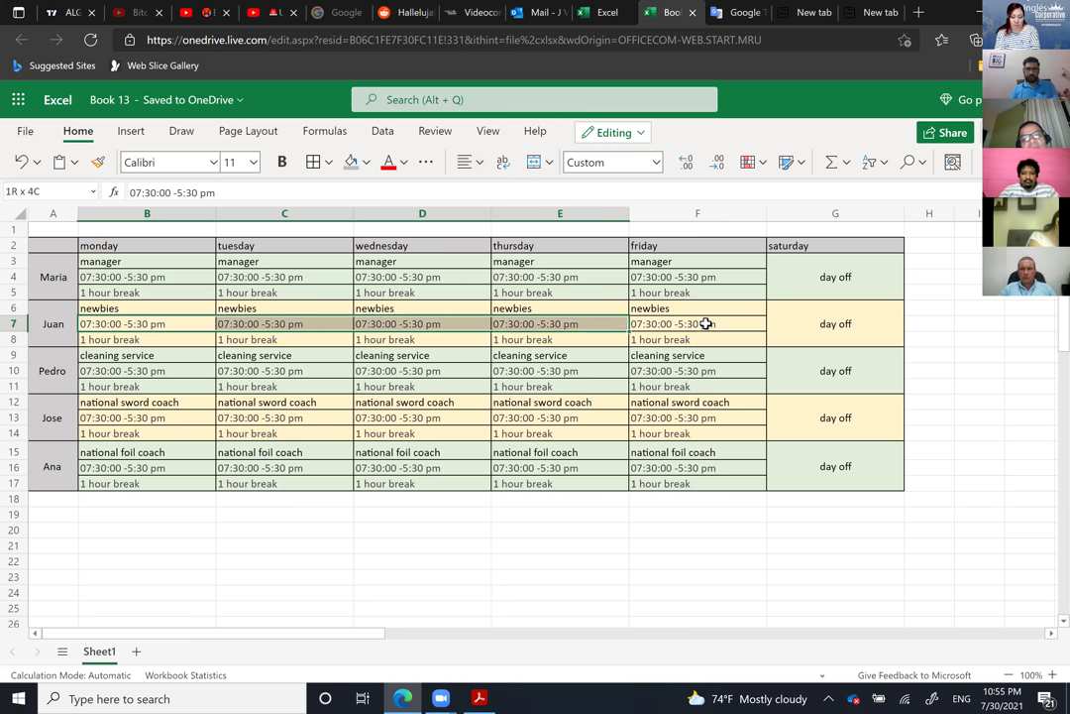
left_click(836, 344)
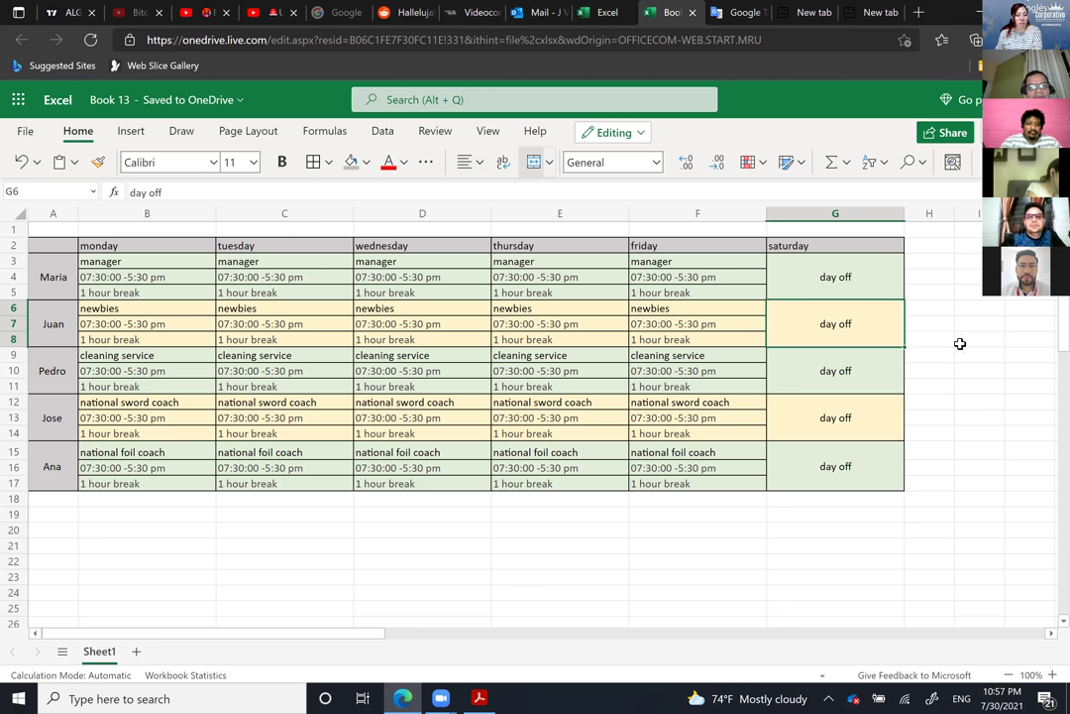
Step: Examine the schedule at enlarged scale, from the names in column A to Saturday, including the fourth employee's role in B12
scroll(959, 343, "up", 1, "ctrl")
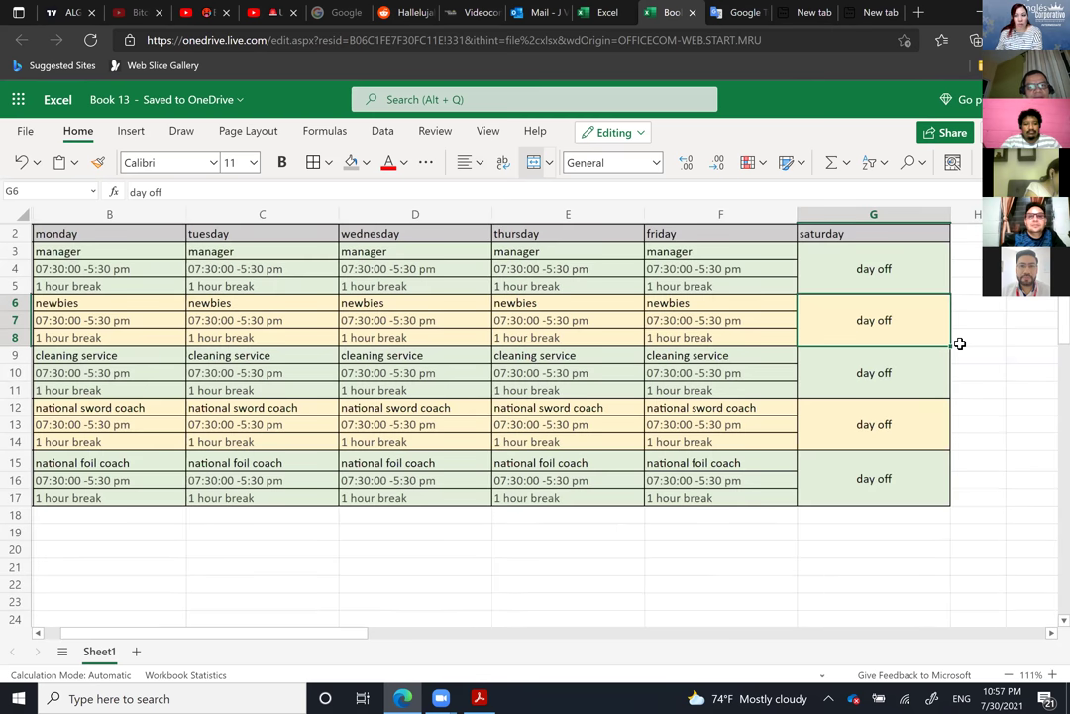
scroll(959, 343, "up", 1)
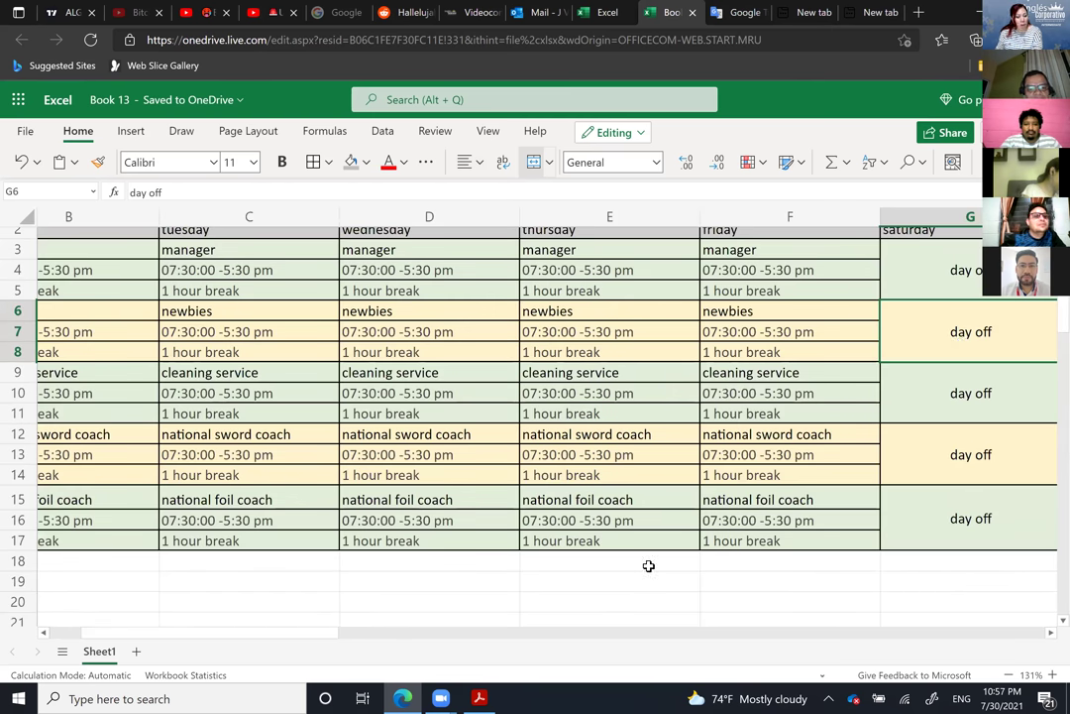
scroll(643, 585, "down", 1, "ctrl")
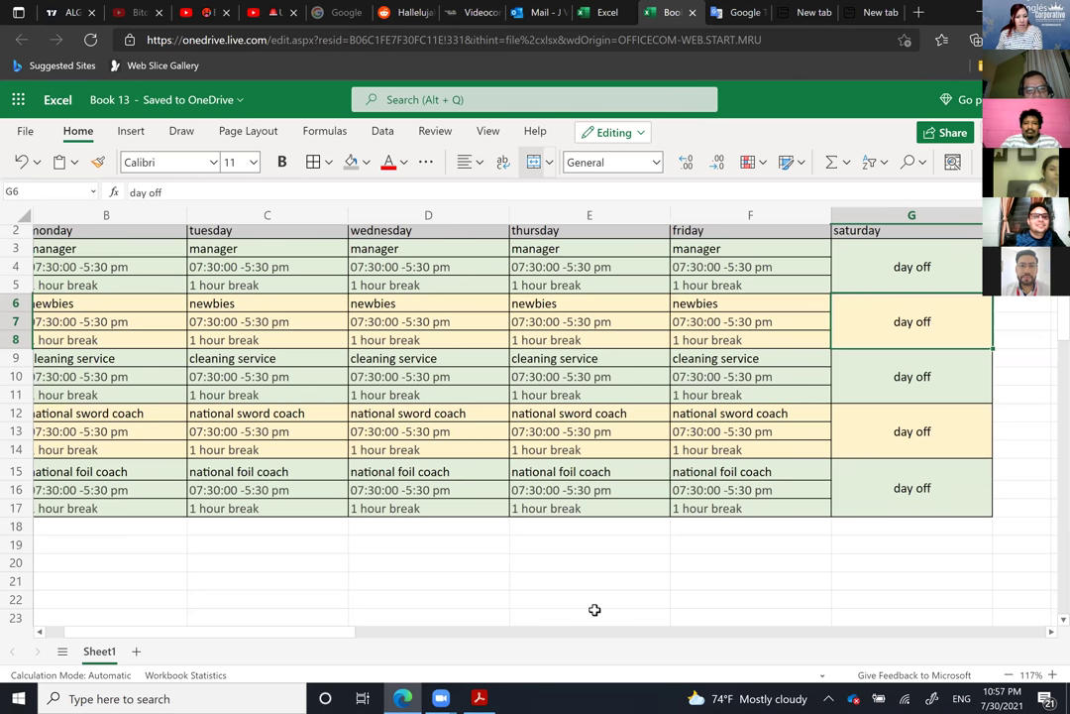
scroll(366, 607, "down", 1, "ctrl")
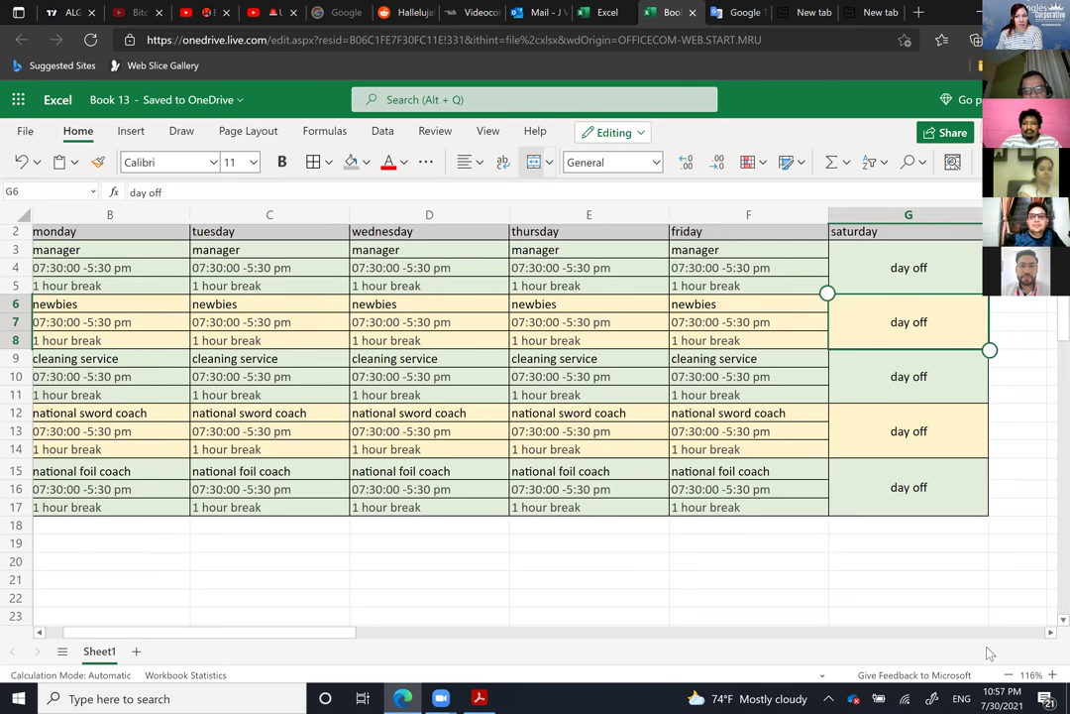
left_click(40, 632)
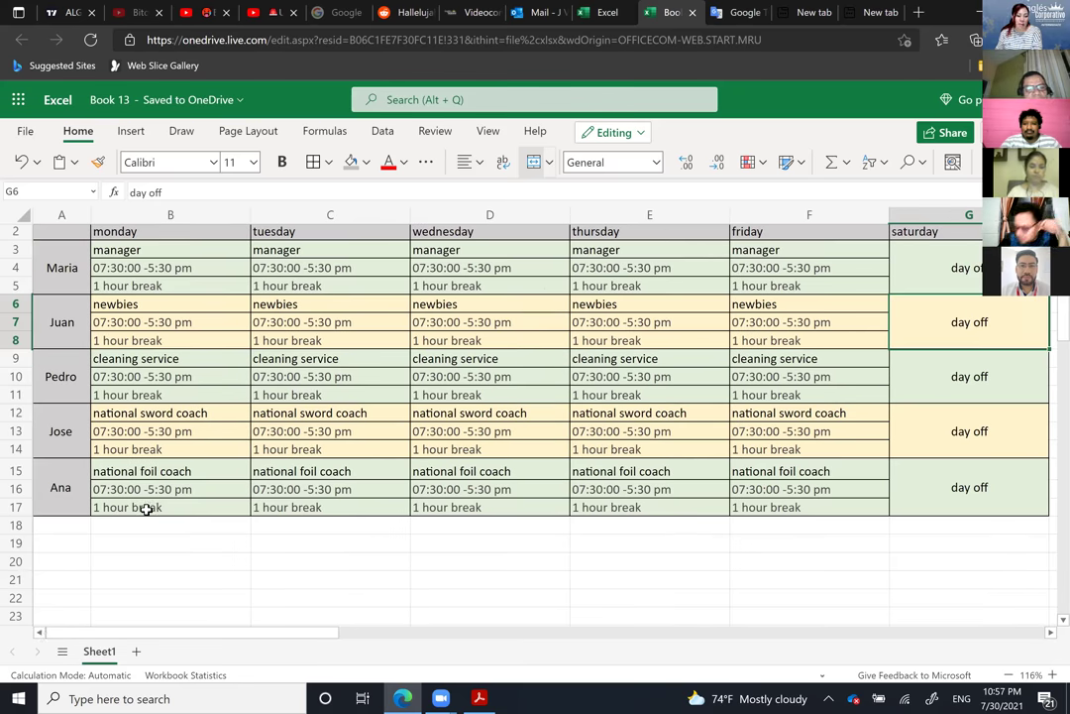
left_click(209, 420)
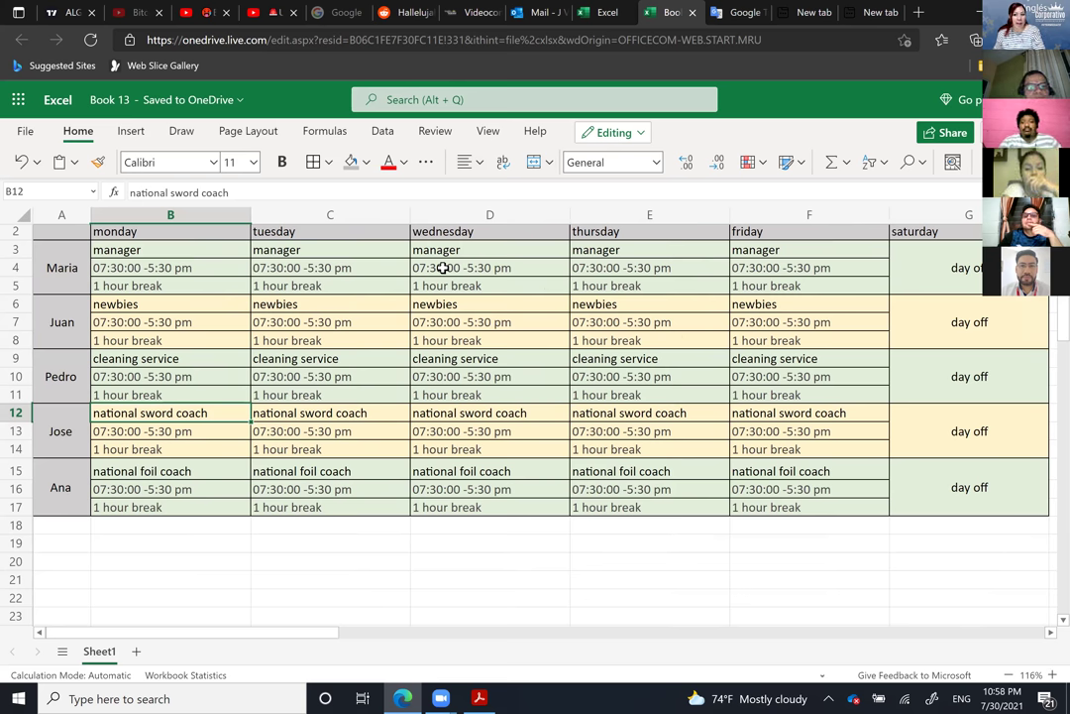
scroll(443, 268, "up", 1)
scroll(443, 267, "up", 5)
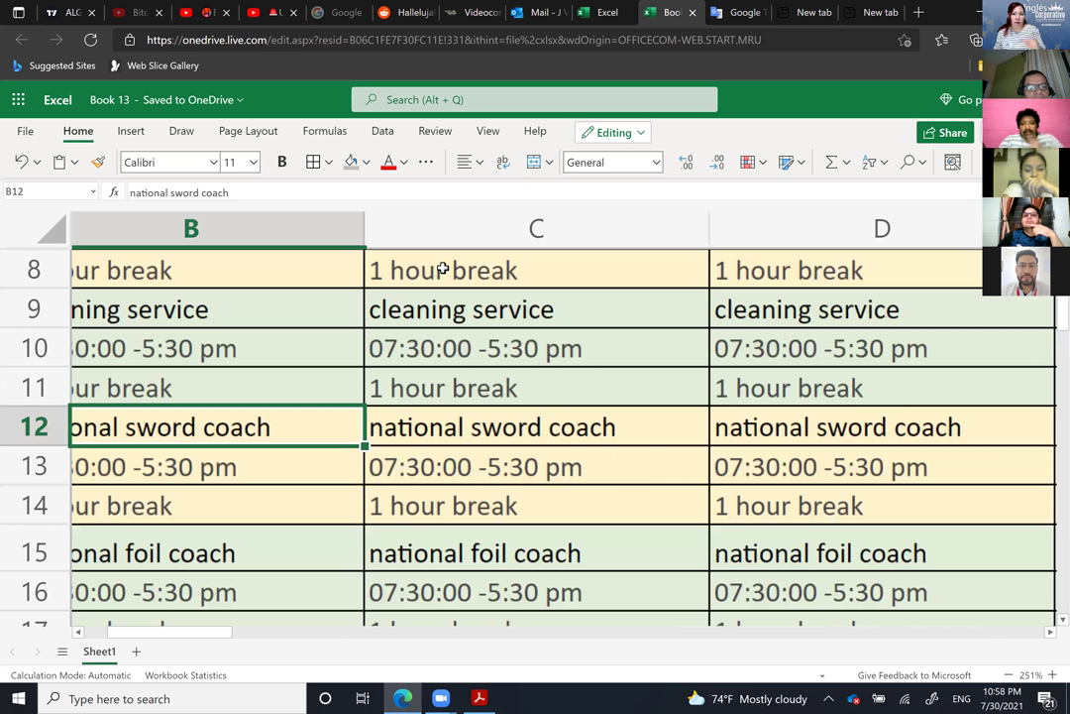
scroll(443, 267, "down", 3)
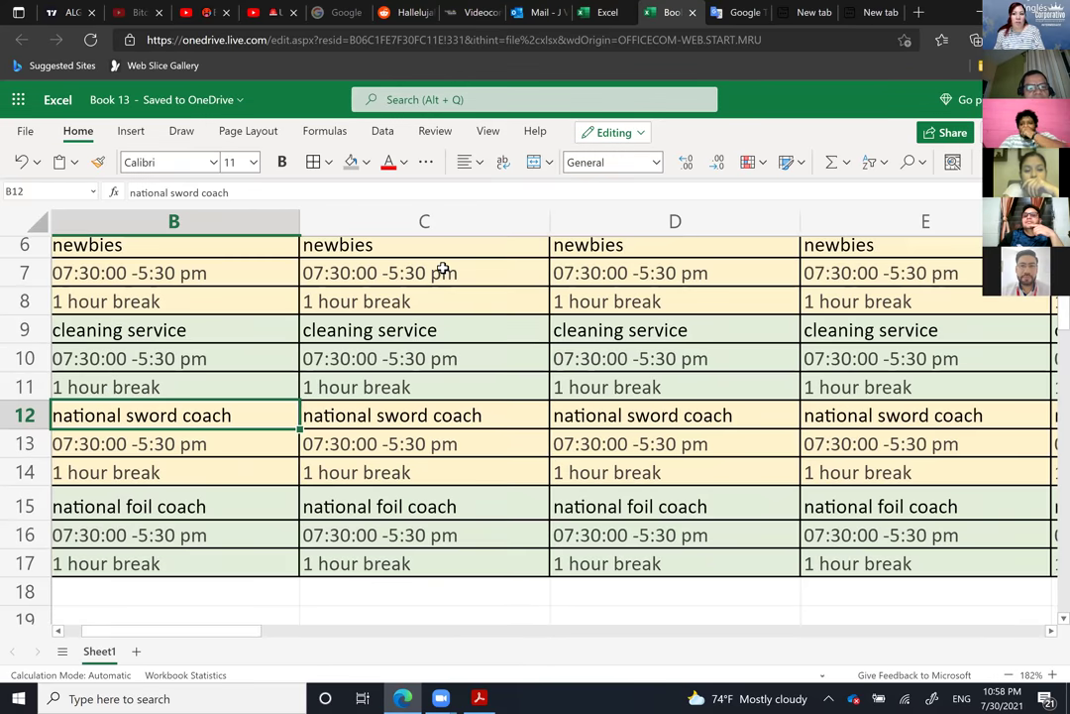
scroll(443, 267, "down", 2)
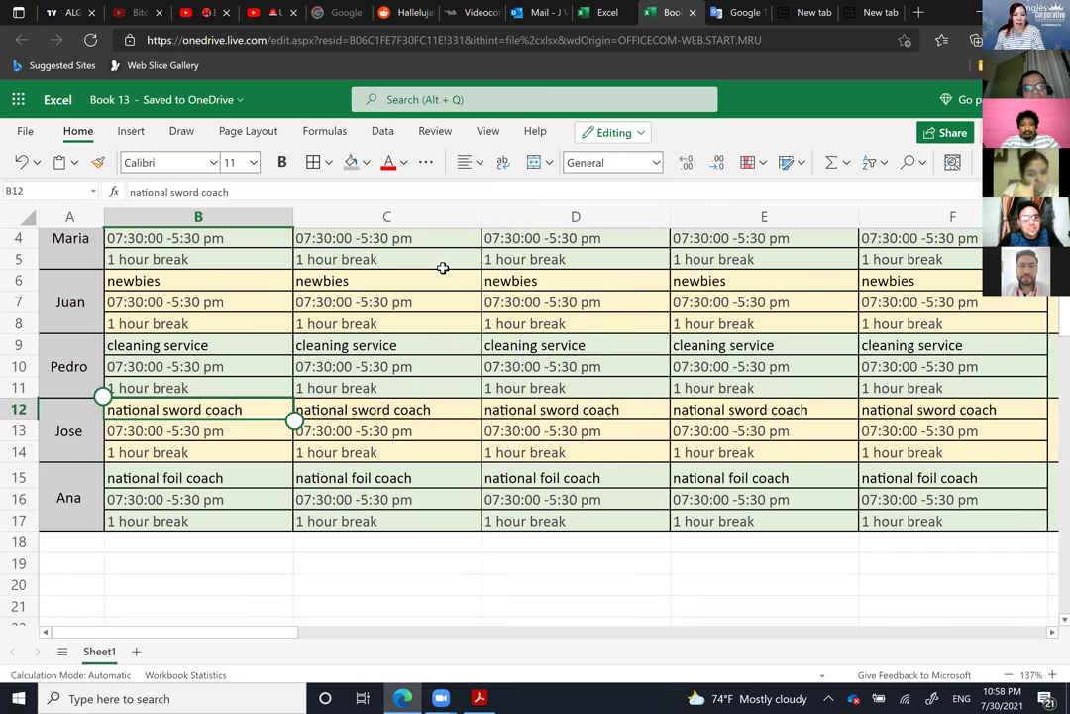
scroll(443, 268, "down", 1)
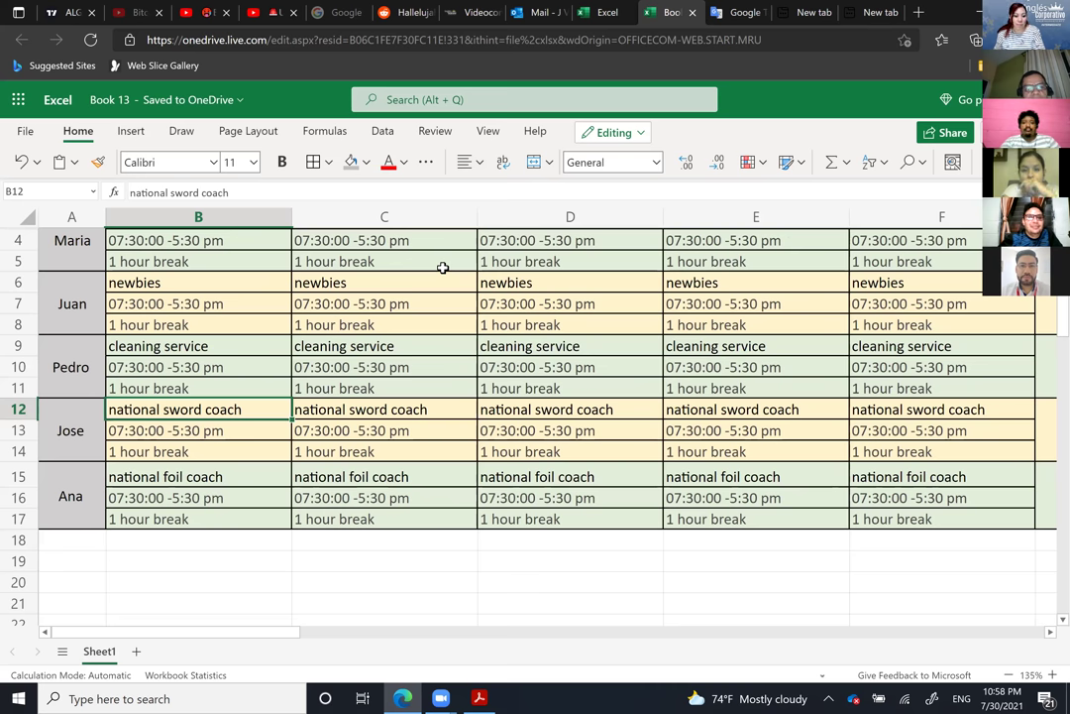
scroll(443, 268, "down", 2)
scroll(443, 268, "up", 1)
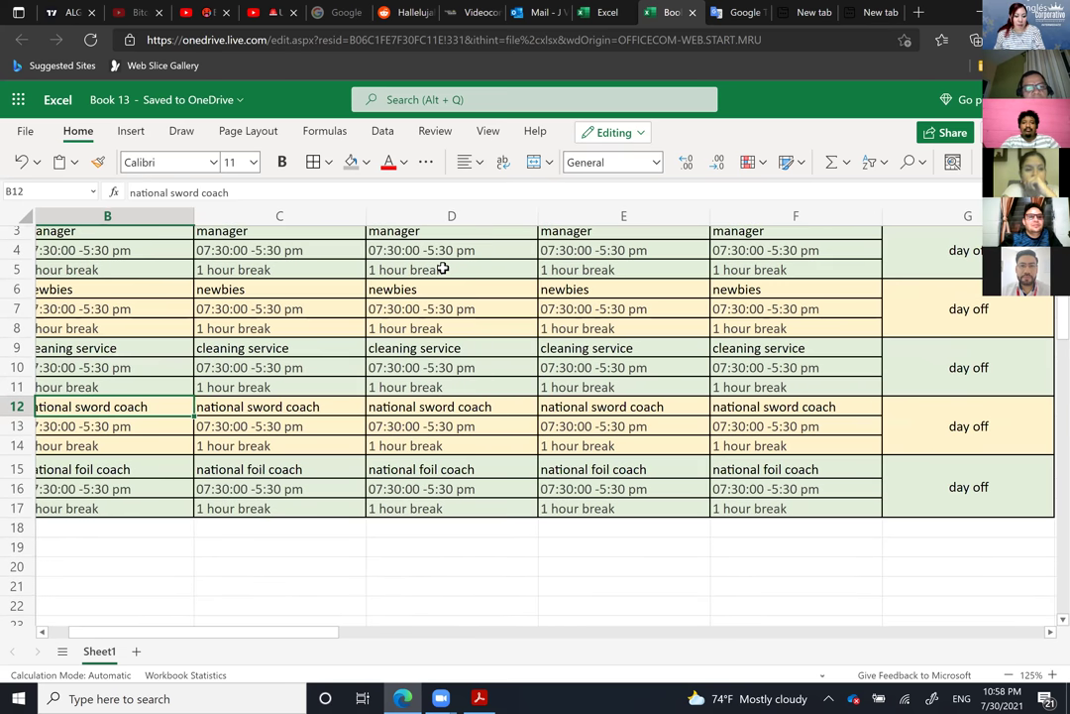
scroll(144, 384, "down", 1)
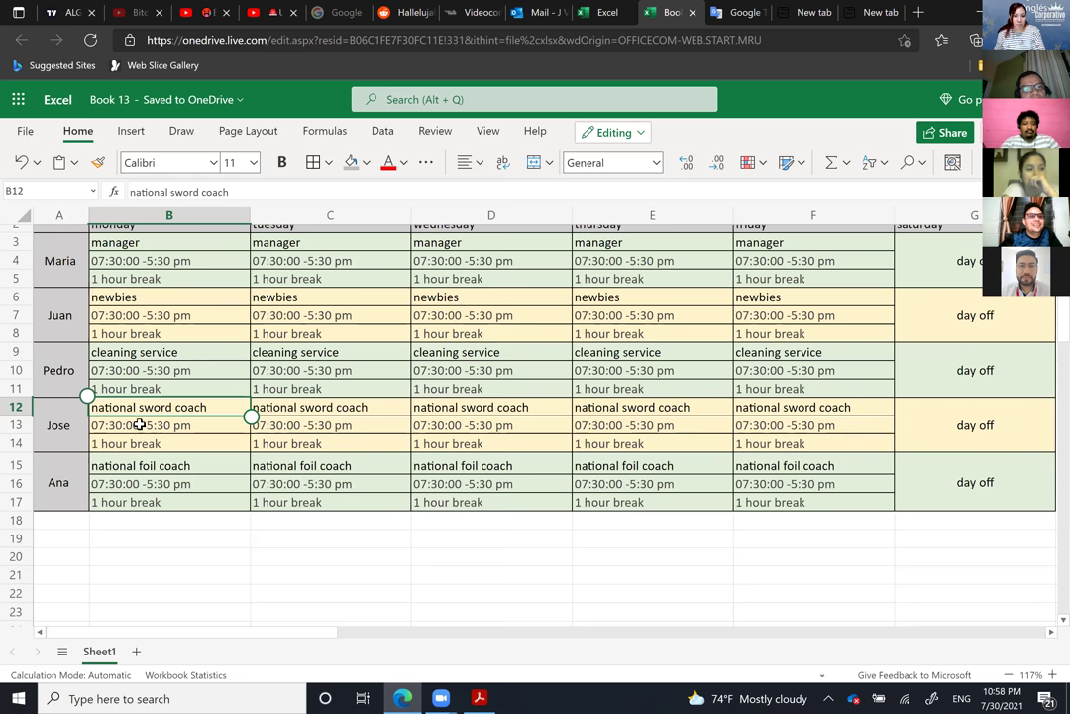
Step: Change the fourth employee's Monday hours in B13 to "07:30:am -5:30 pm"
left_click(164, 443)
key("Up")
key("Up")
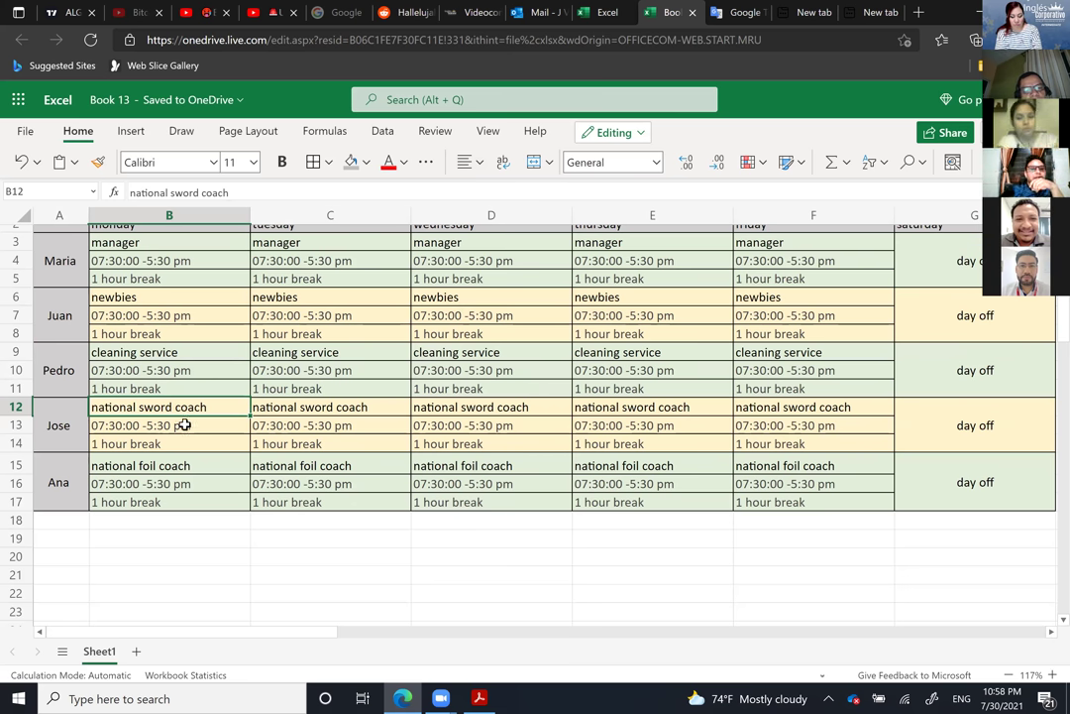
left_click(127, 425)
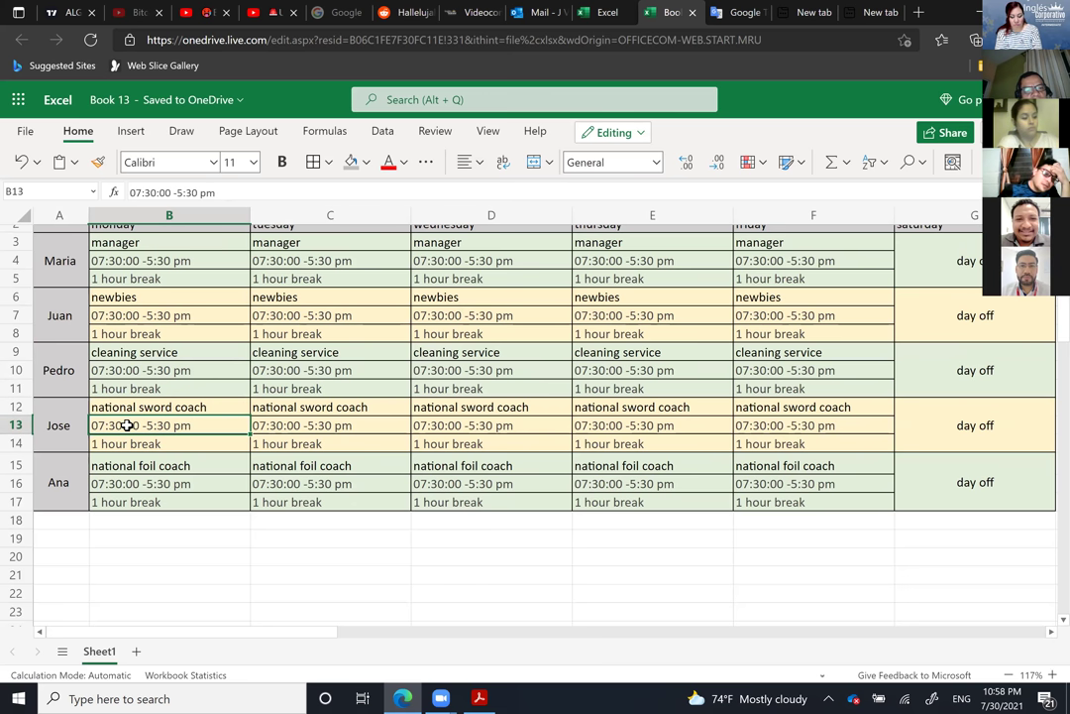
double_click(125, 426)
type("am")
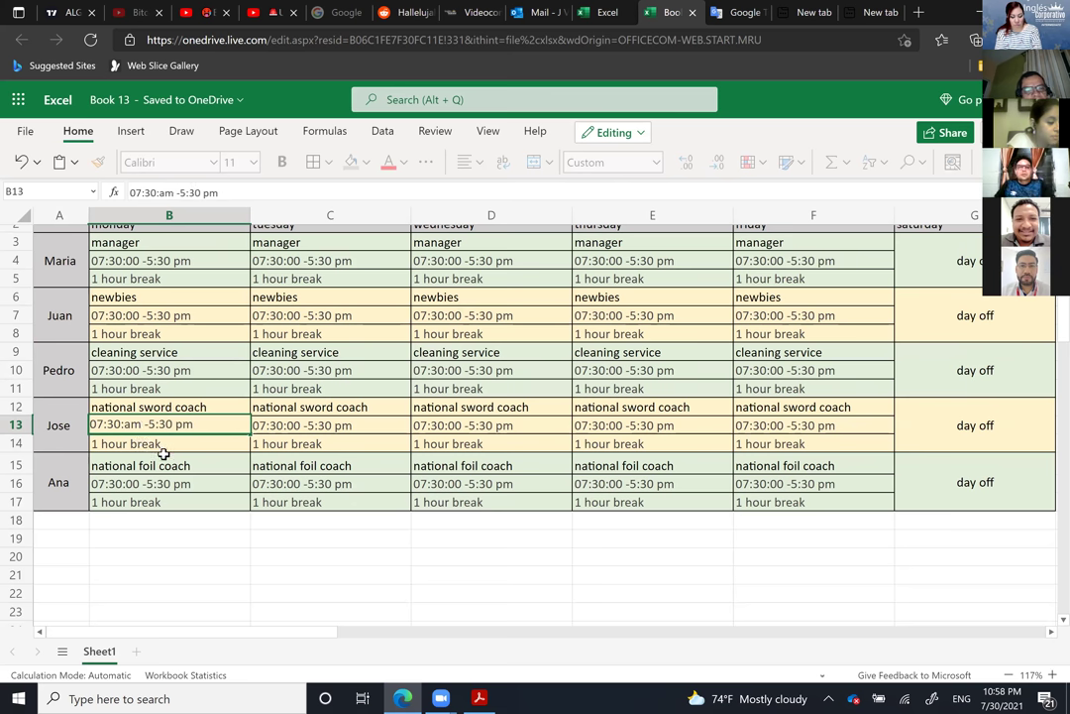
key("Return")
key("Return")
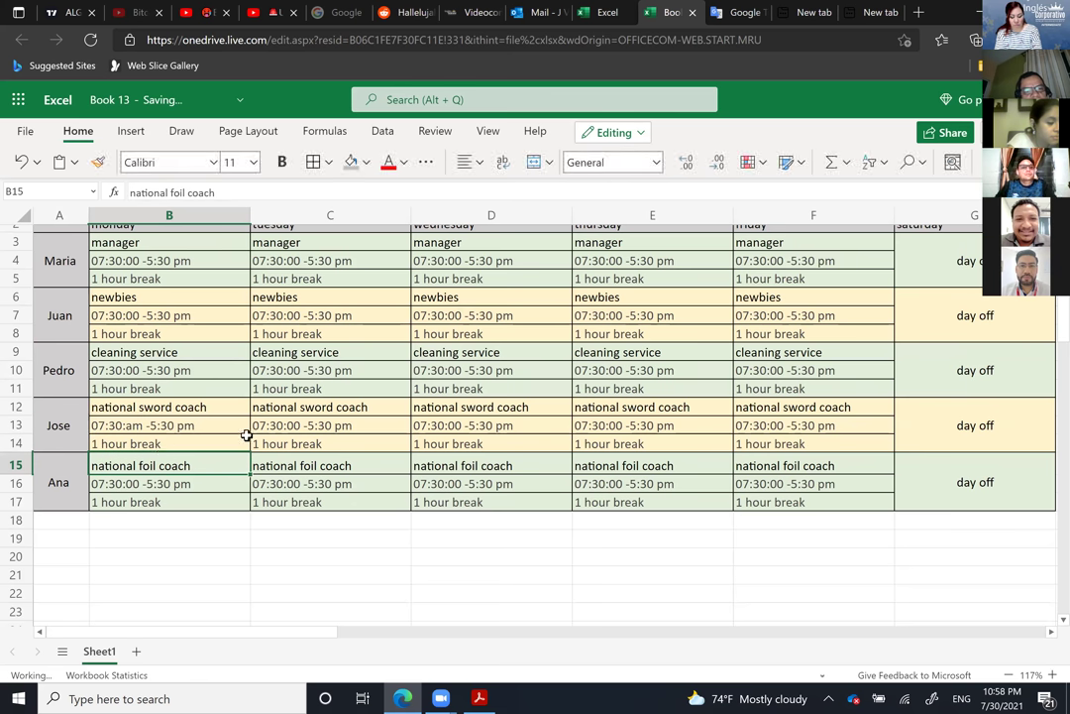
key("Up")
key("Up")
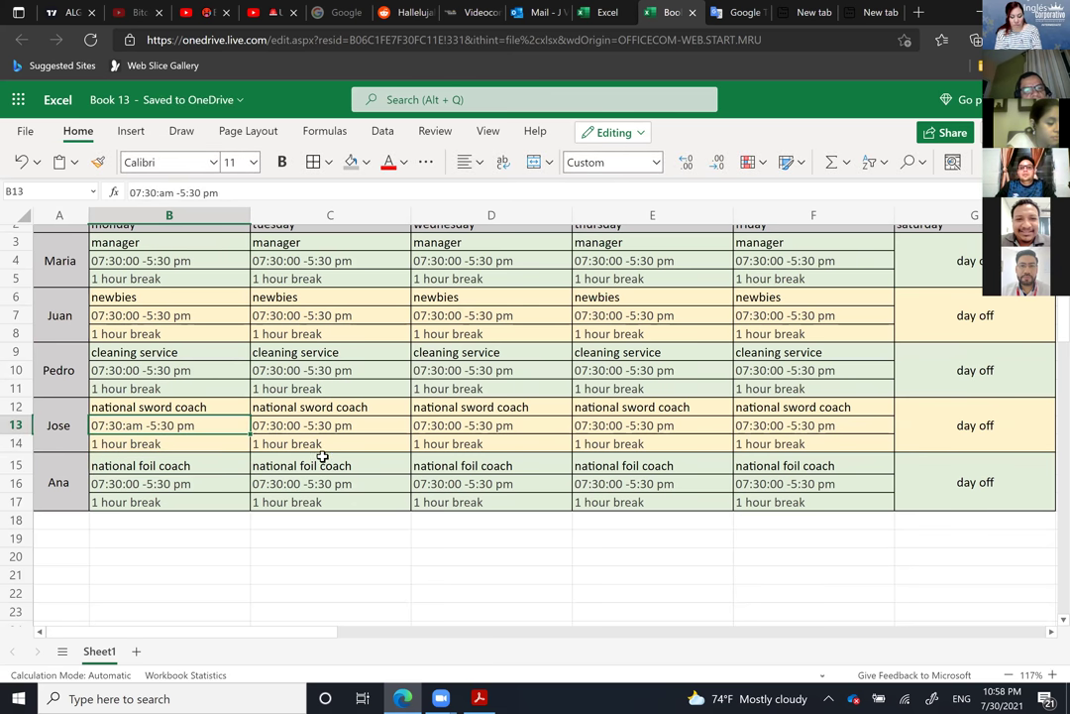
Step: Change the fifth employee's Monday hours in B16 to "07:30:am -5:30 pm"
double_click(126, 484)
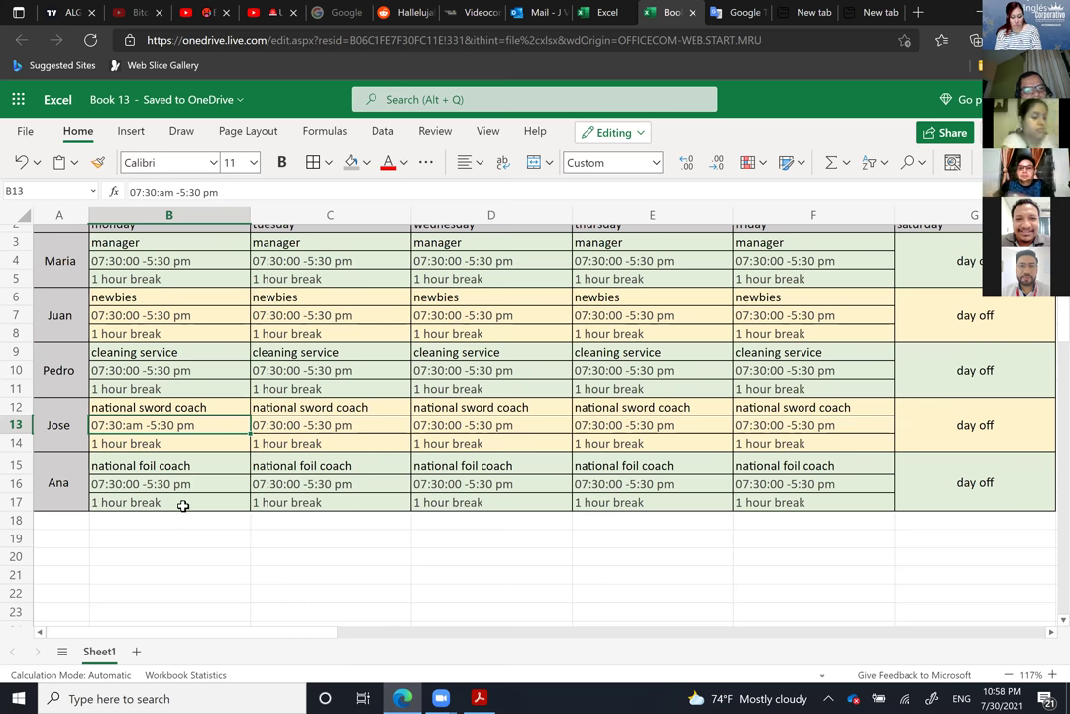
key("Delete")
type("am")
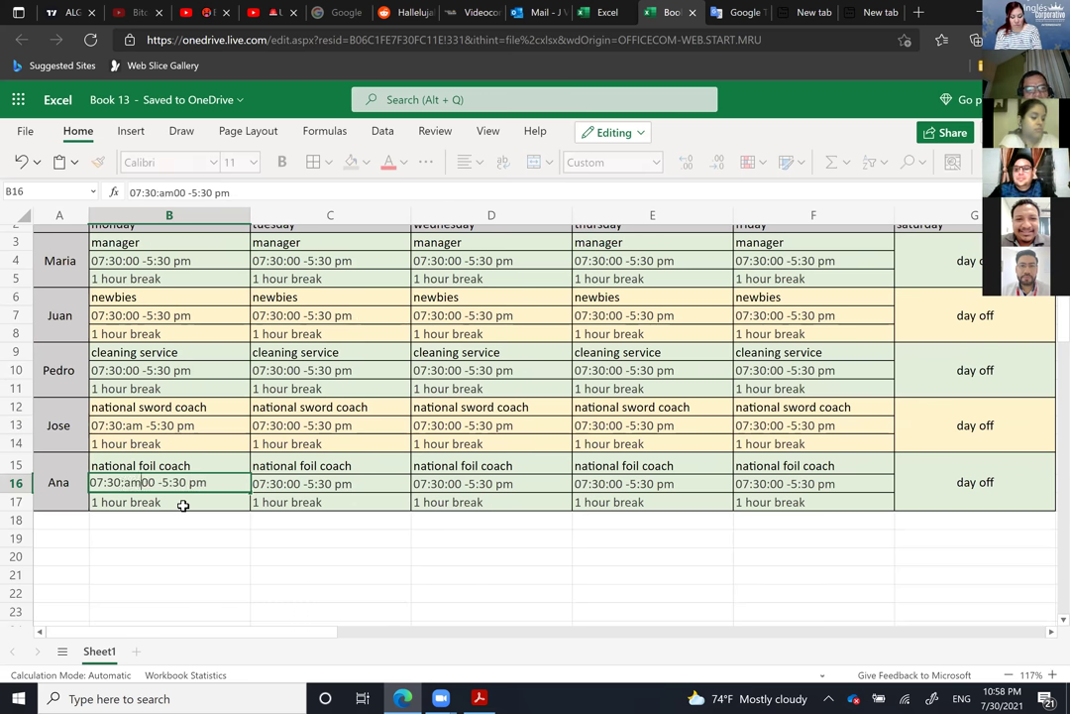
key("Delete")
left_click(183, 506)
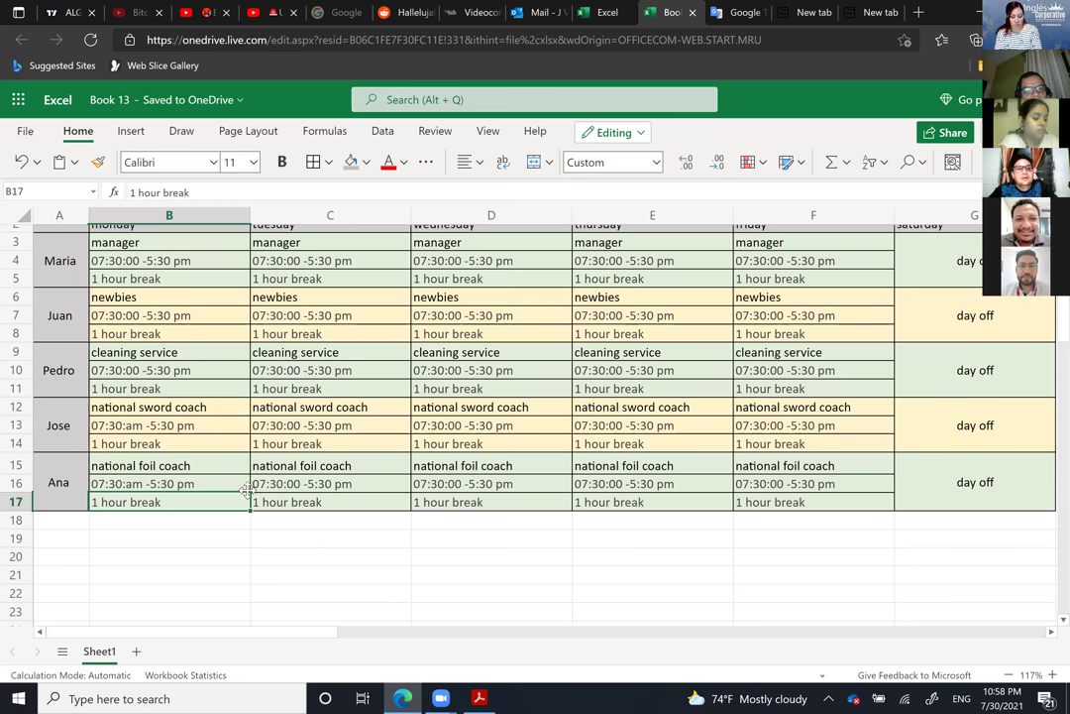
Step: Copy the fifth employee's Monday hours from B16 across Tuesday to Friday, through F16
left_click(223, 484)
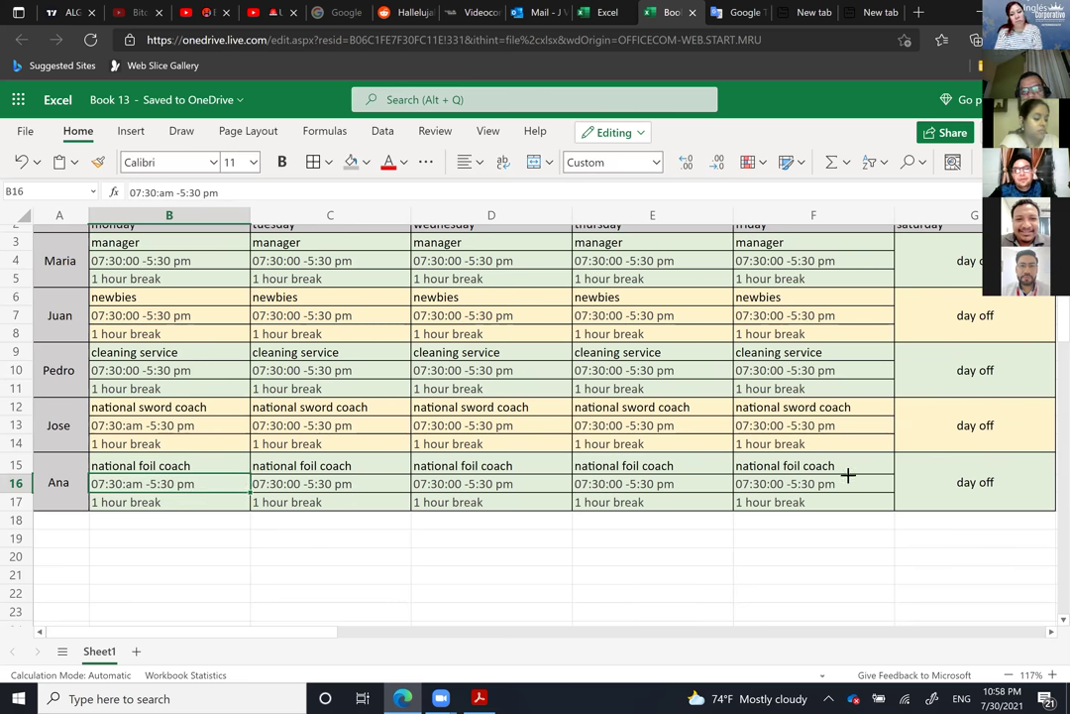
left_click_drag(169, 483, 783, 484)
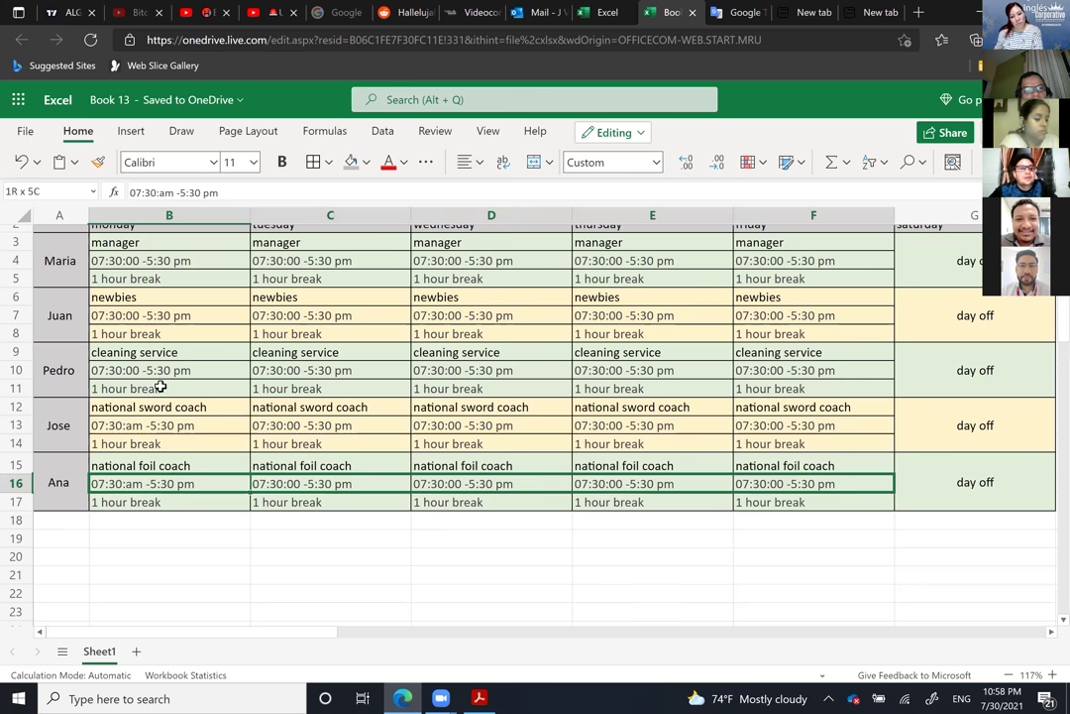
key("ctrl+r")
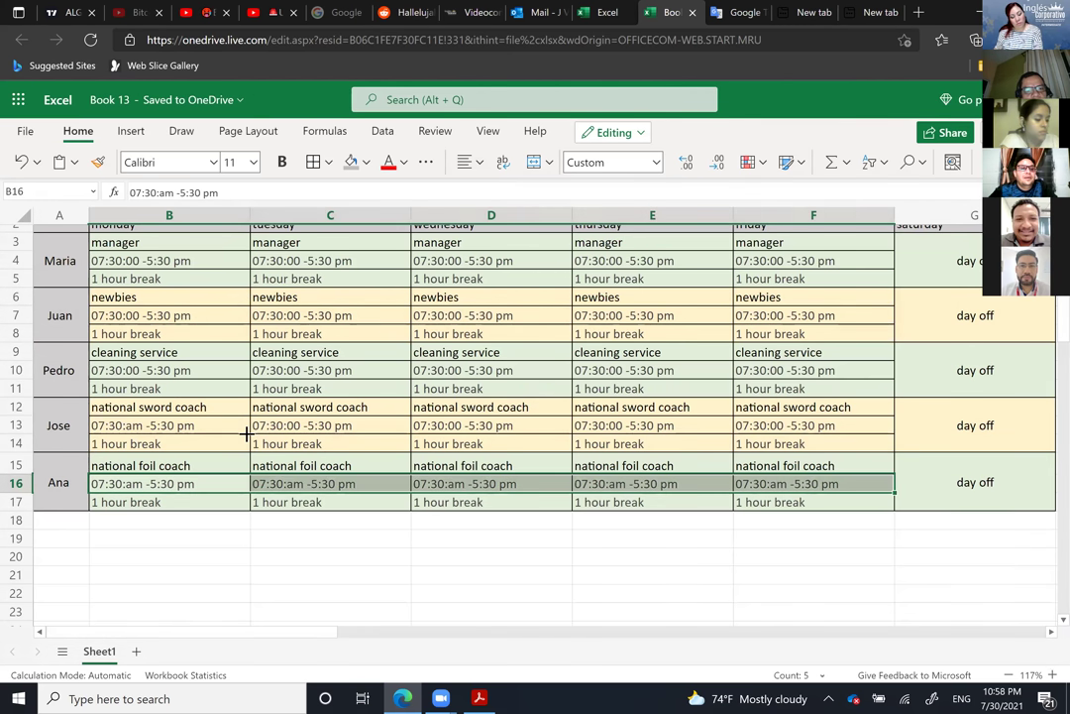
Step: Fill the fourth employee's Tuesday to Friday hours in C13:F13 with the Monday hours from B13
left_click(248, 429)
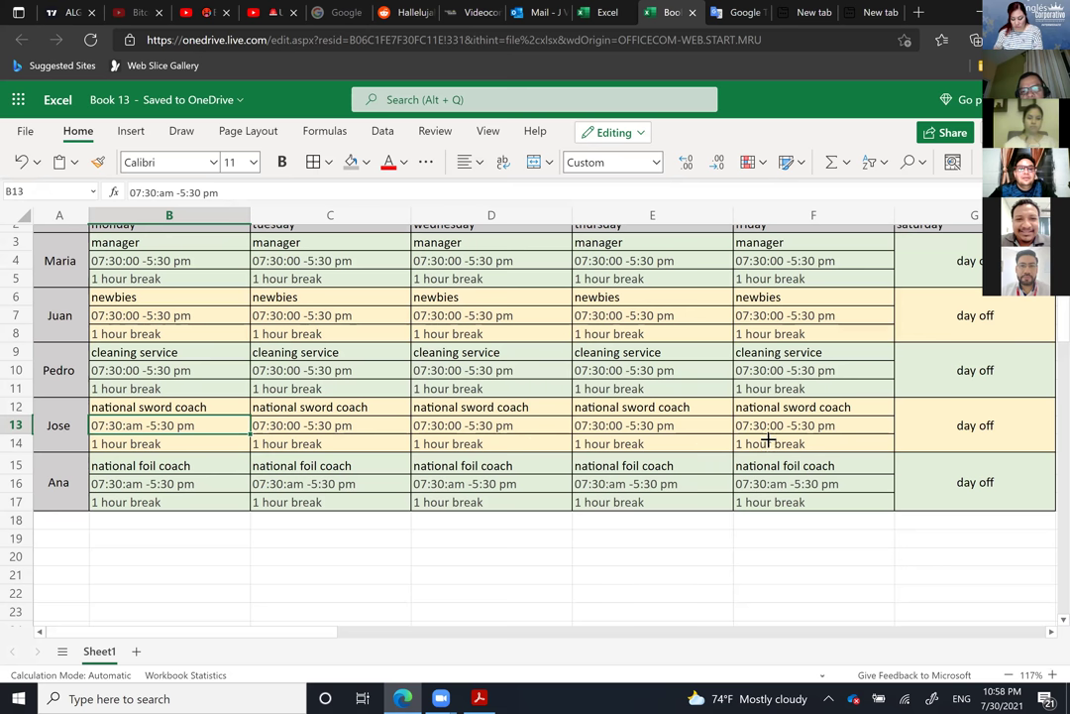
key("shift+Right")
key("shift+Right")
key("shift+Right")
key("shift+Right")
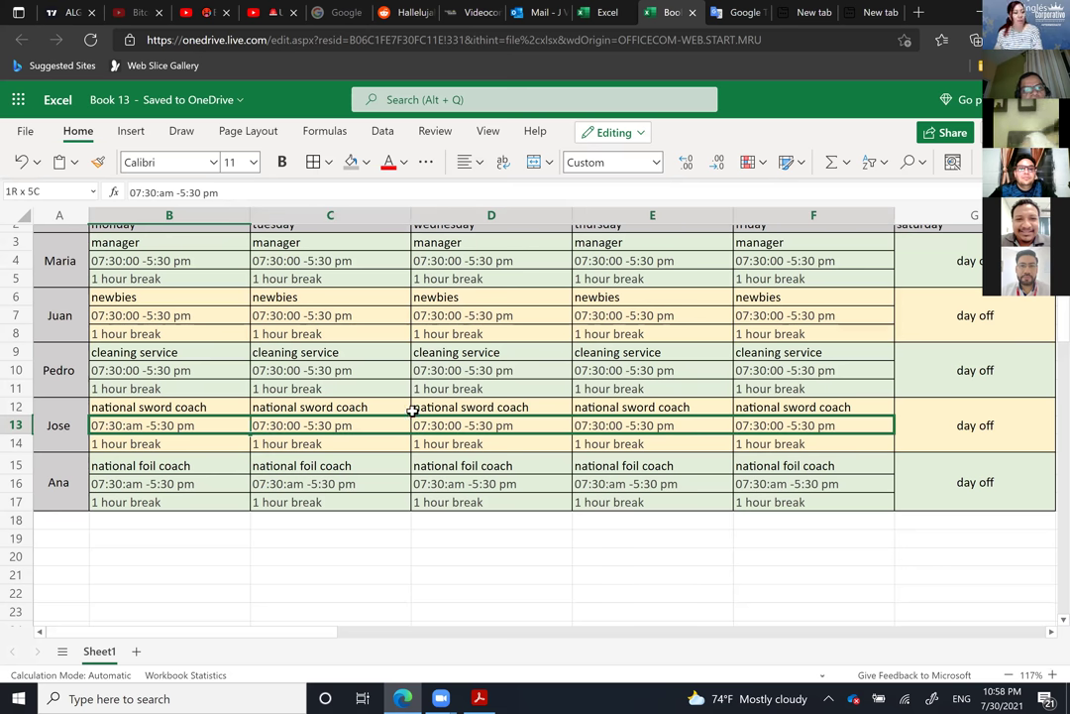
key("ctrl+r")
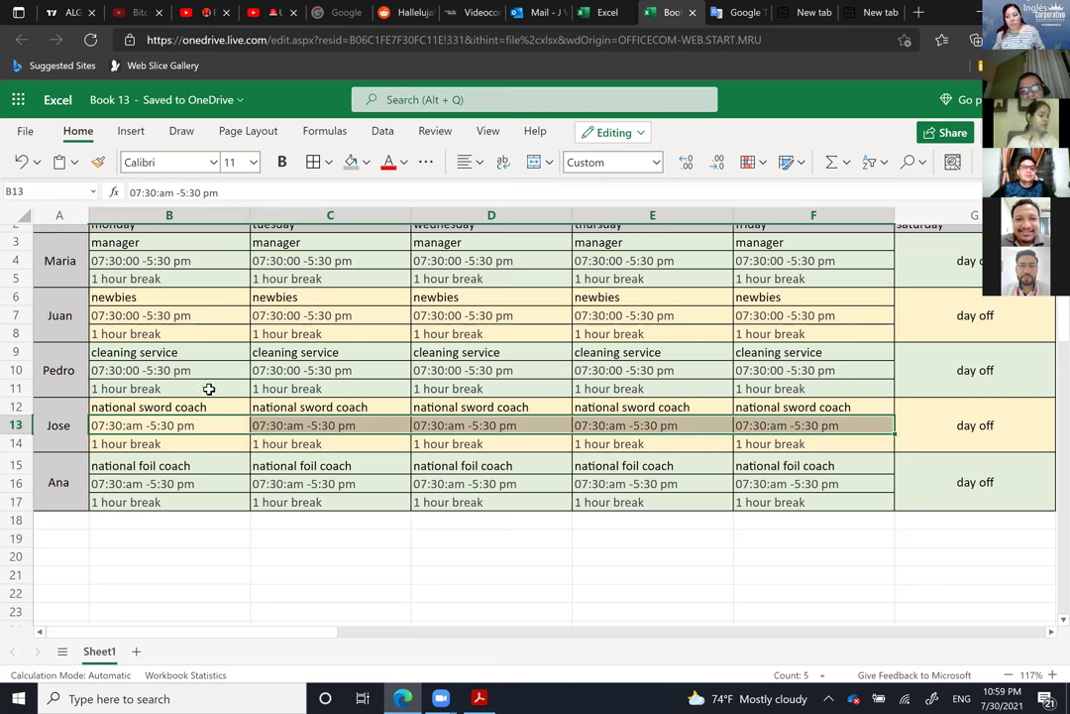
left_click(216, 480)
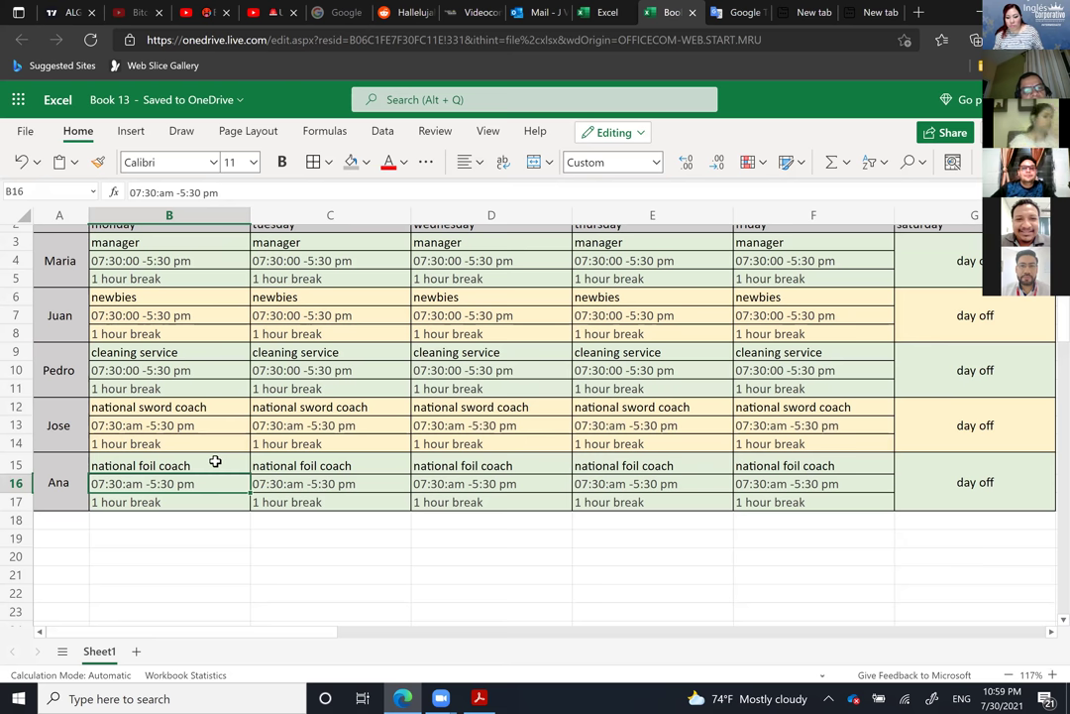
Step: Change the third employee's Monday hours in B10 to "07:30 am -5:30 pm"
double_click(134, 369)
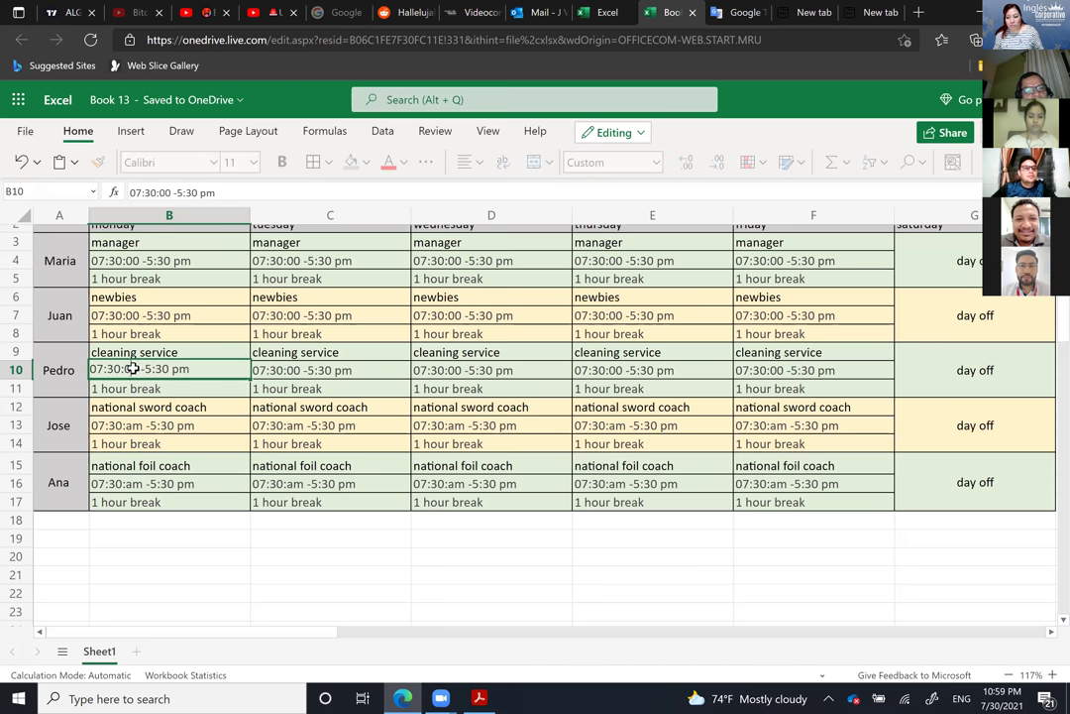
key("BackSpace")
key("BackSpace")
type("am")
key("Delete")
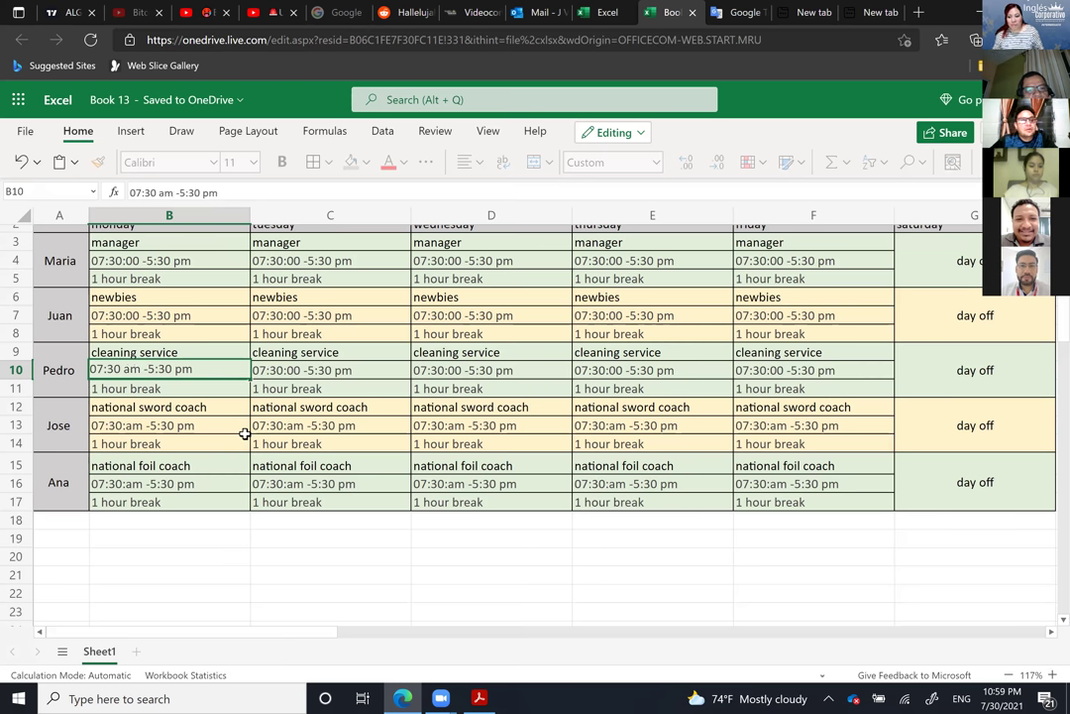
key("Return")
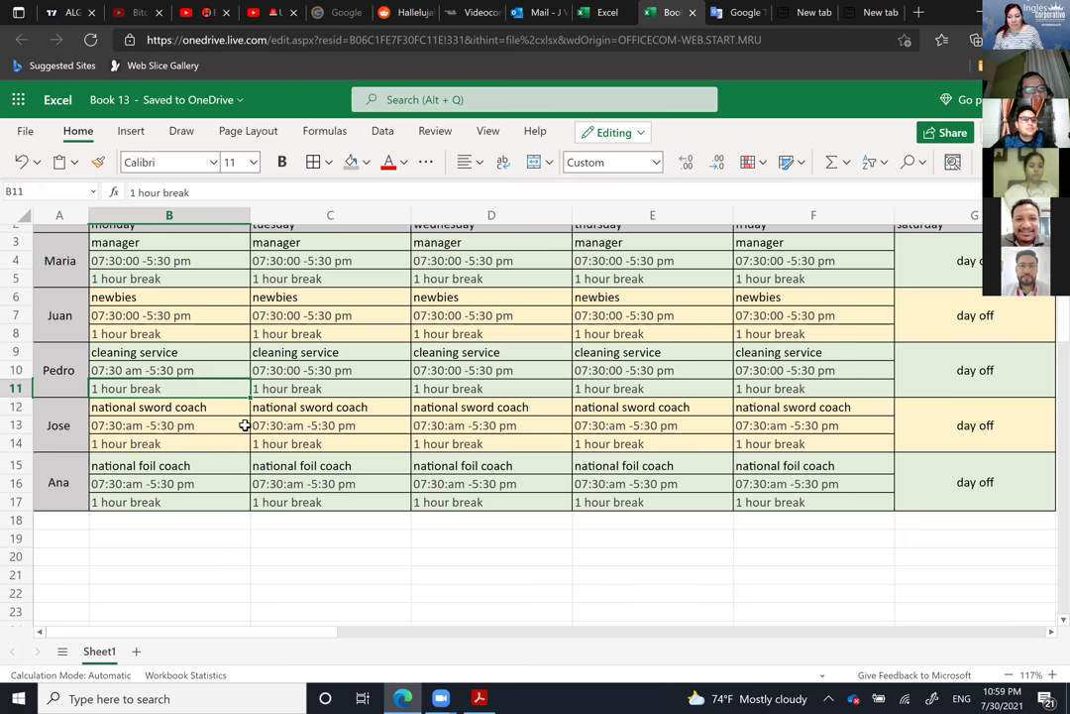
Step: Copy the third employee's Monday hours from B10 across Tuesday to Friday, through F10
left_click(145, 369)
left_click_drag(246, 370, 793, 375)
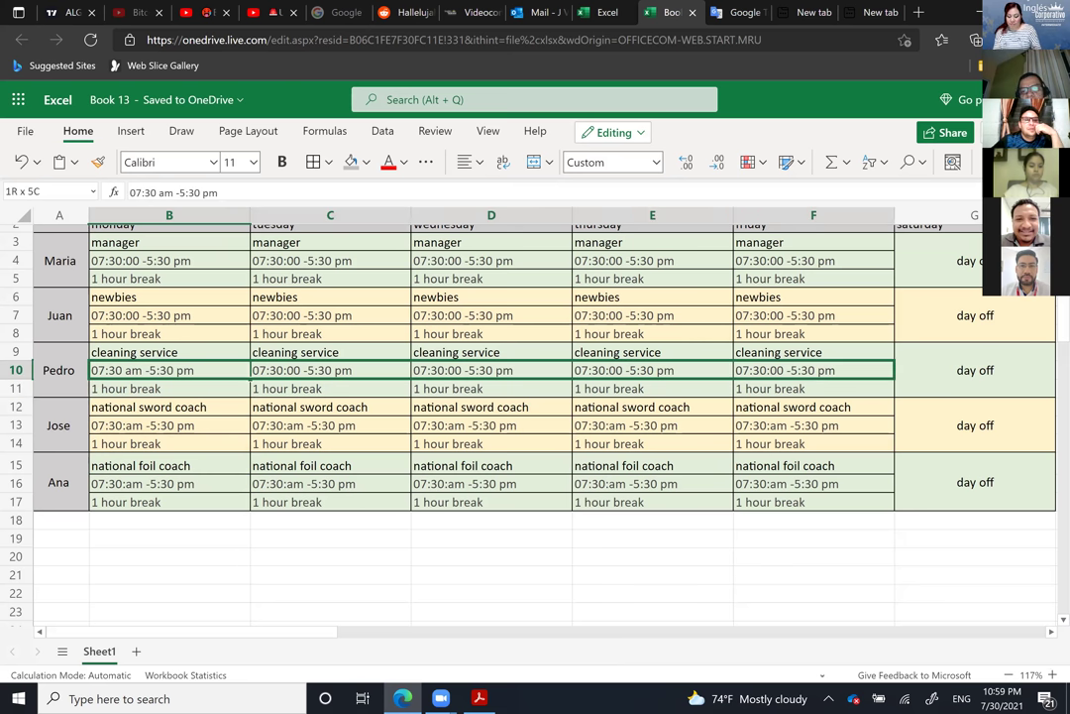
key("ctrl+z")
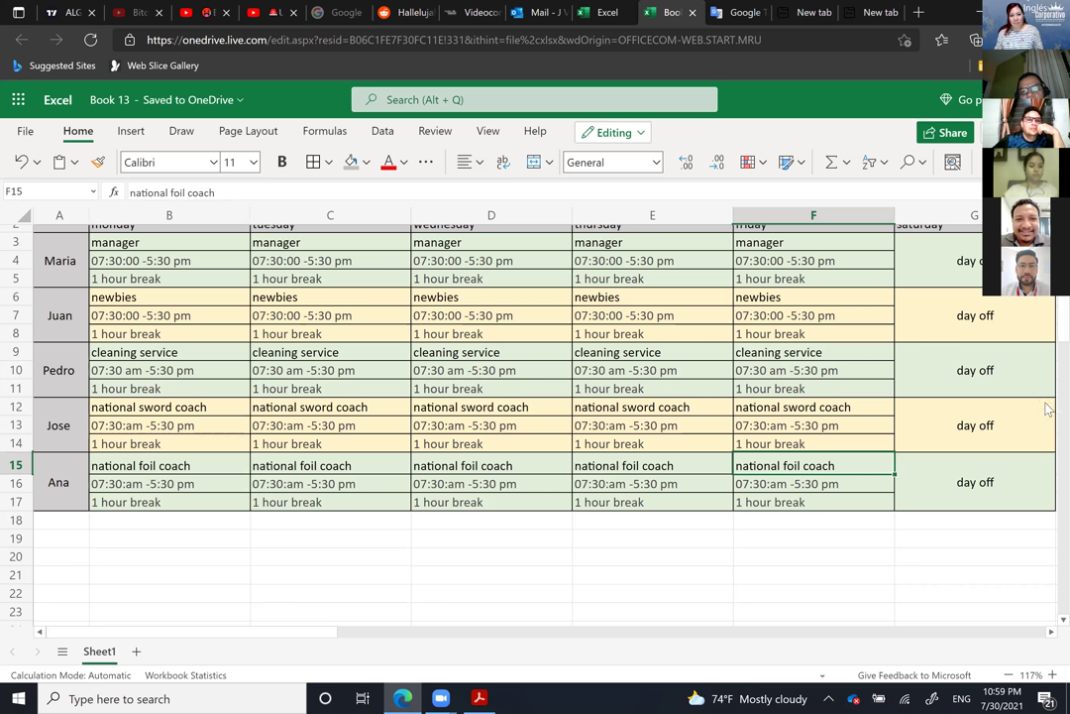
Step: Review the third employee's block in A9:G11, from the name through the weekday entries to Saturday
scroll(1048, 304, "down", 12)
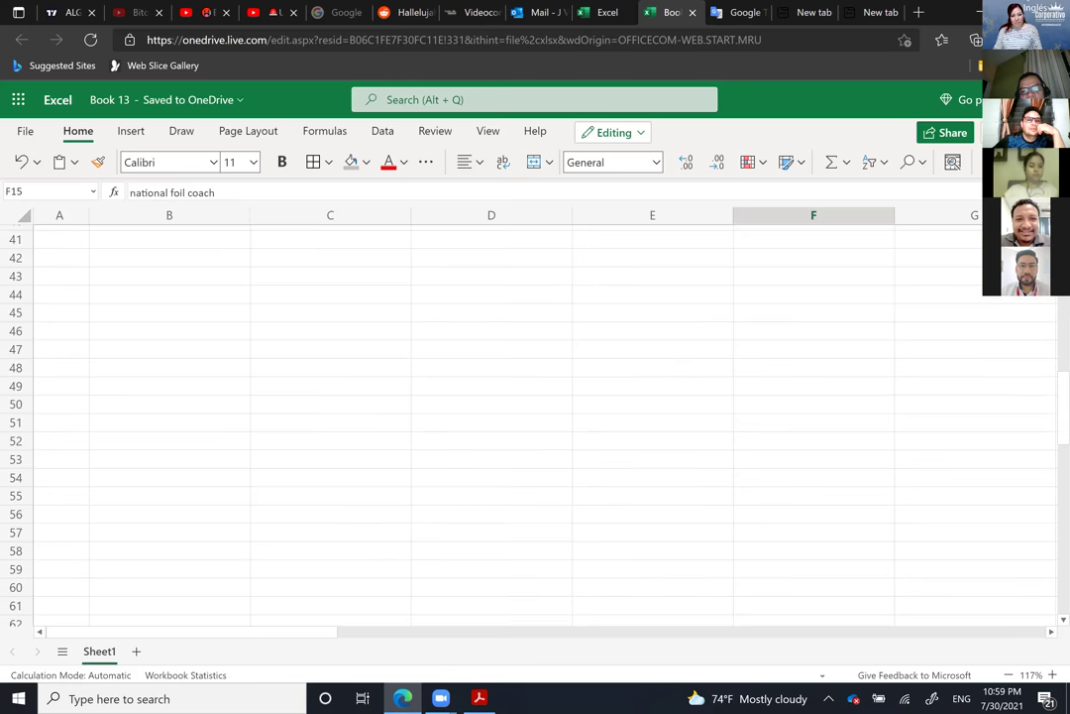
scroll(536, 416, "up", 13)
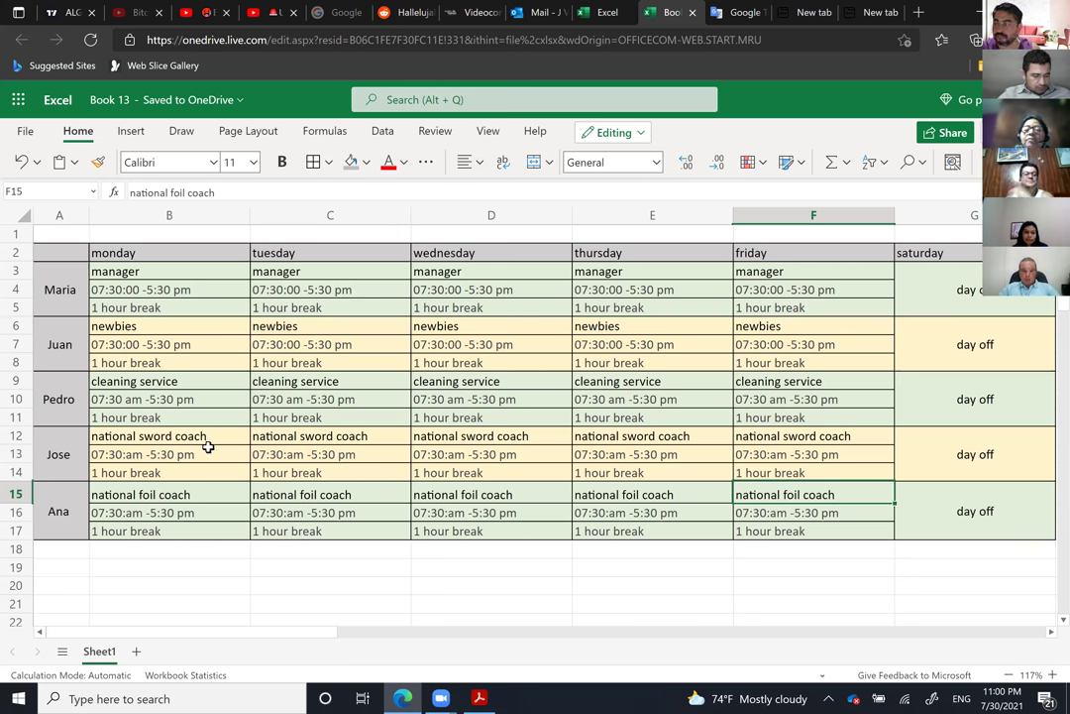
left_click_drag(69, 383, 836, 425)
left_click_drag(924, 393, 79, 401)
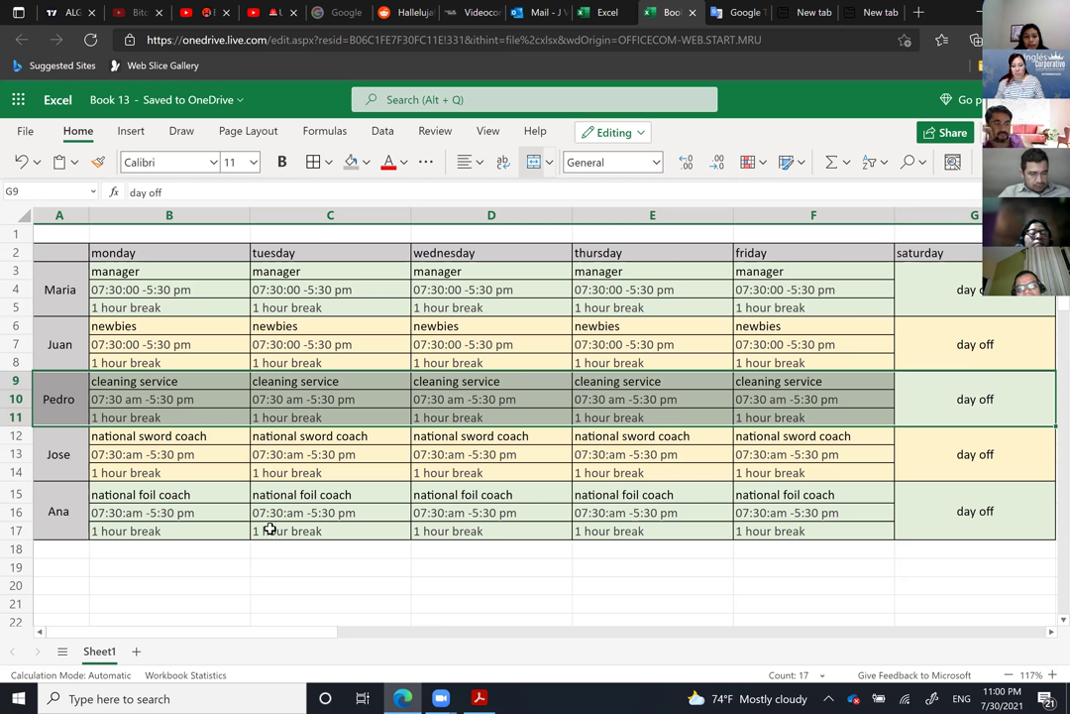
left_click(508, 565)
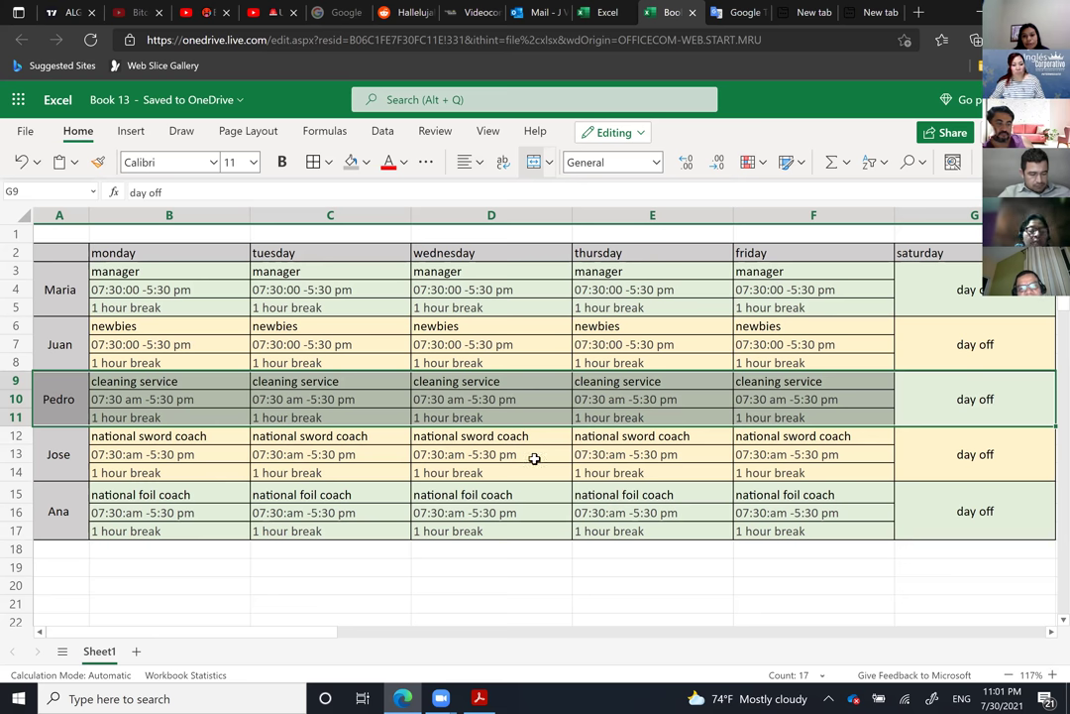